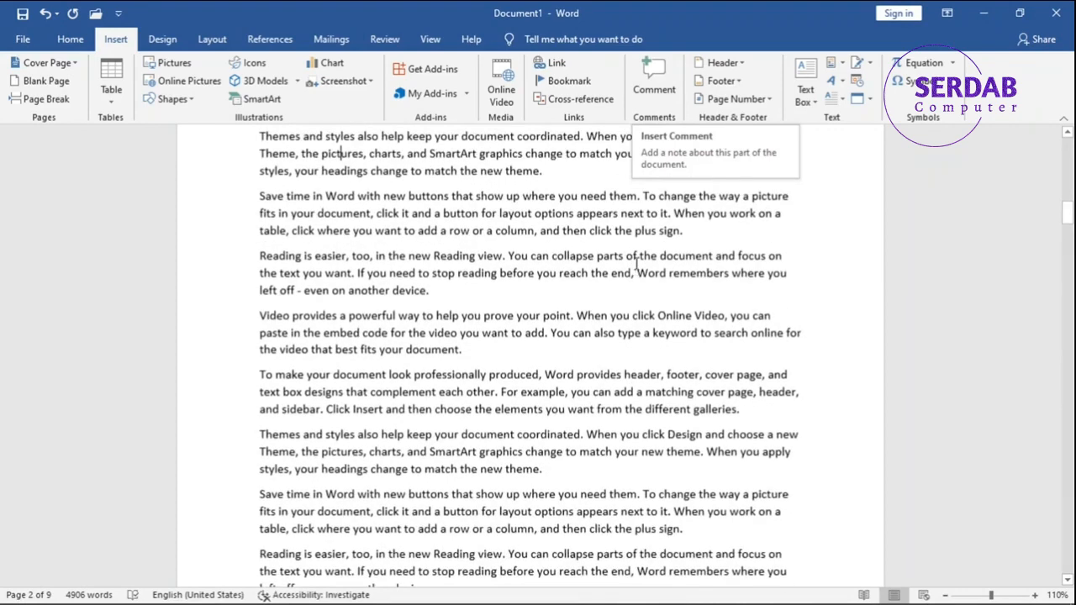
Attach a new comment to the "Reading is easier, too" paragraph in the middle of page 2.
scroll(640, 237, "up", 4)
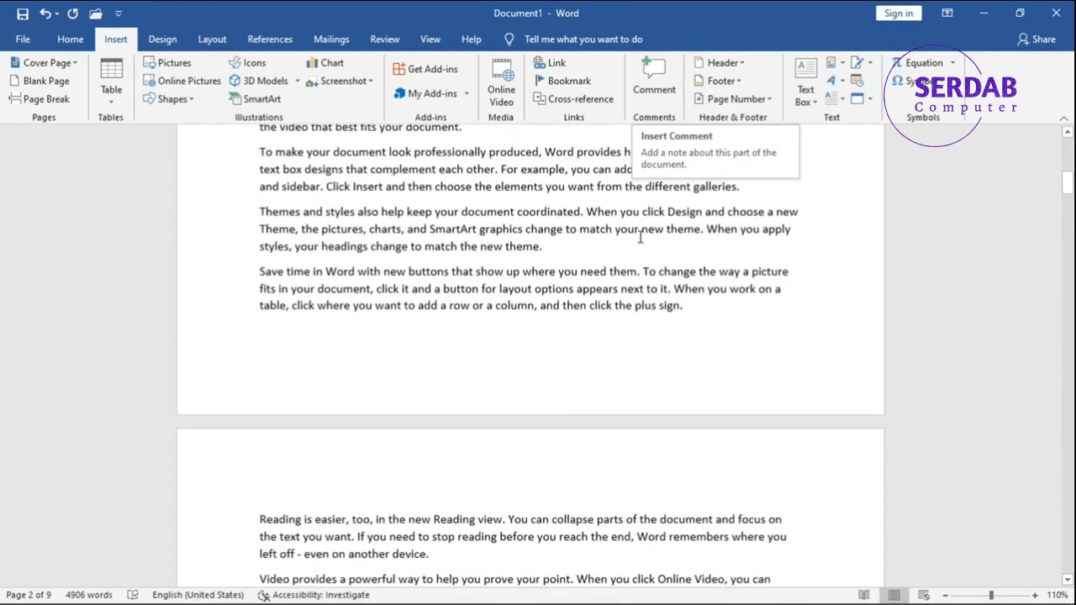
scroll(640, 237, "up", 4)
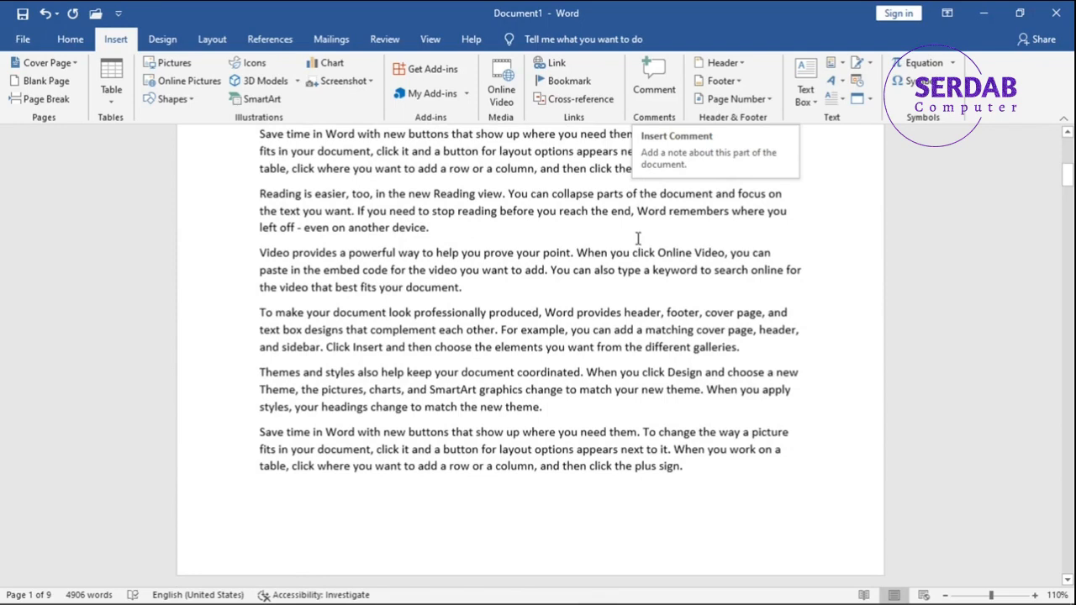
scroll(638, 238, "down", 10)
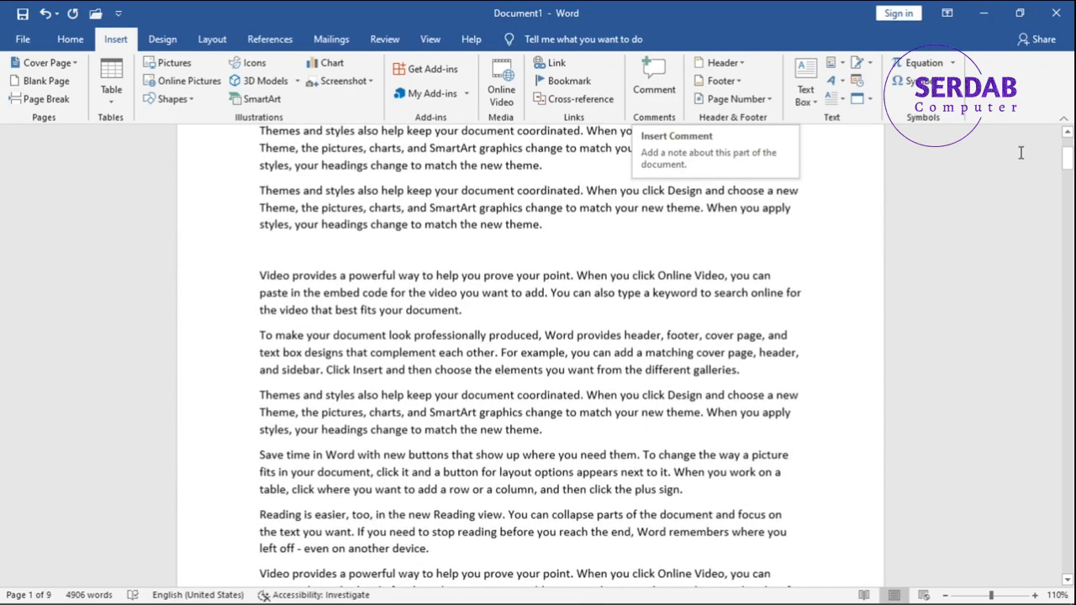
left_click_drag(1068, 156, 1069, 212)
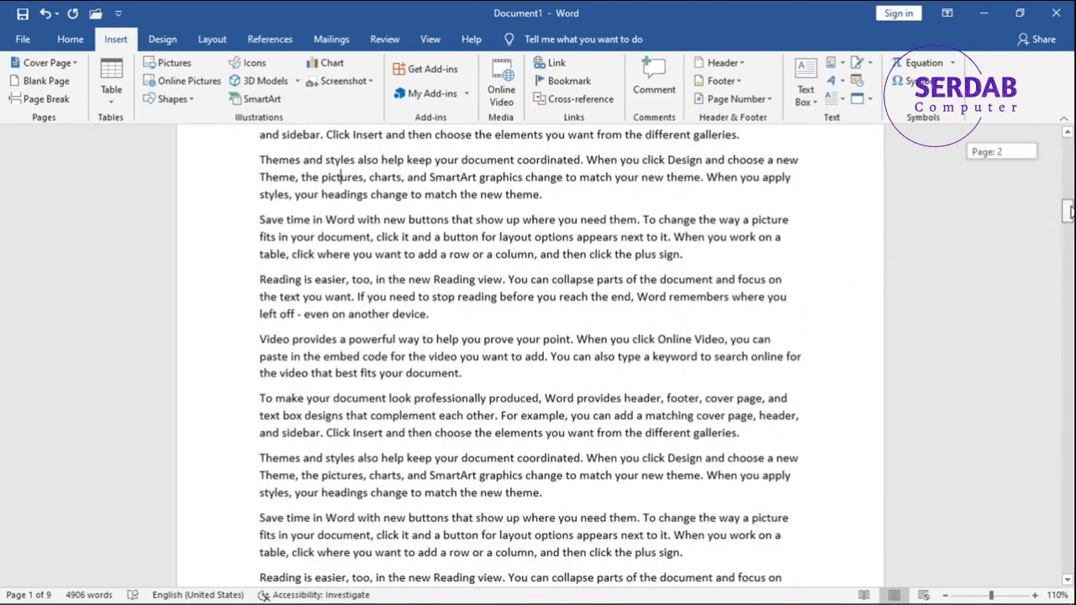
left_click(505, 309)
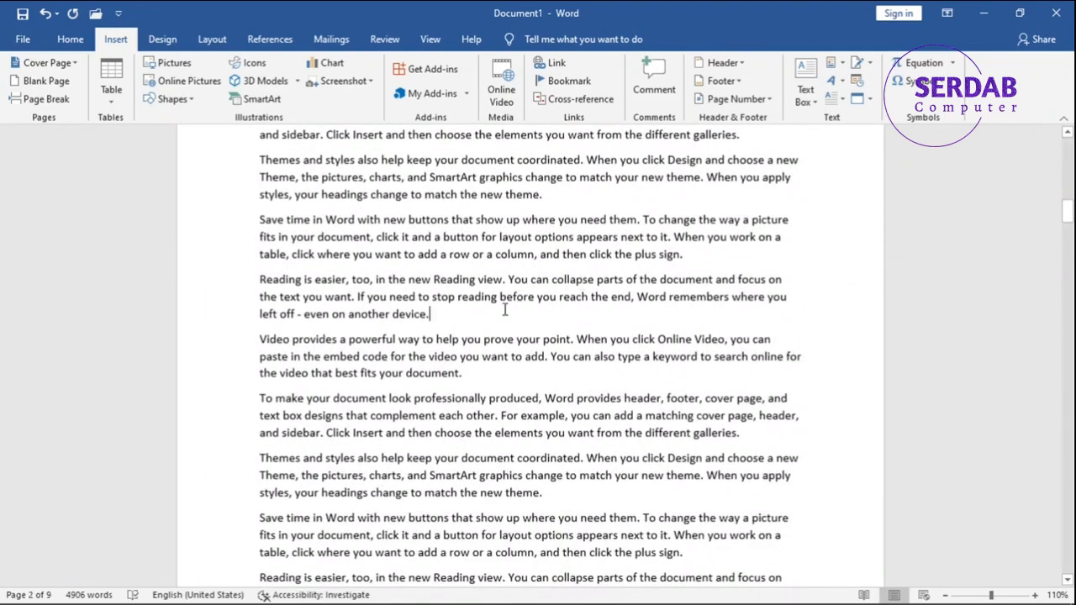
left_click_drag(473, 320, 243, 283)
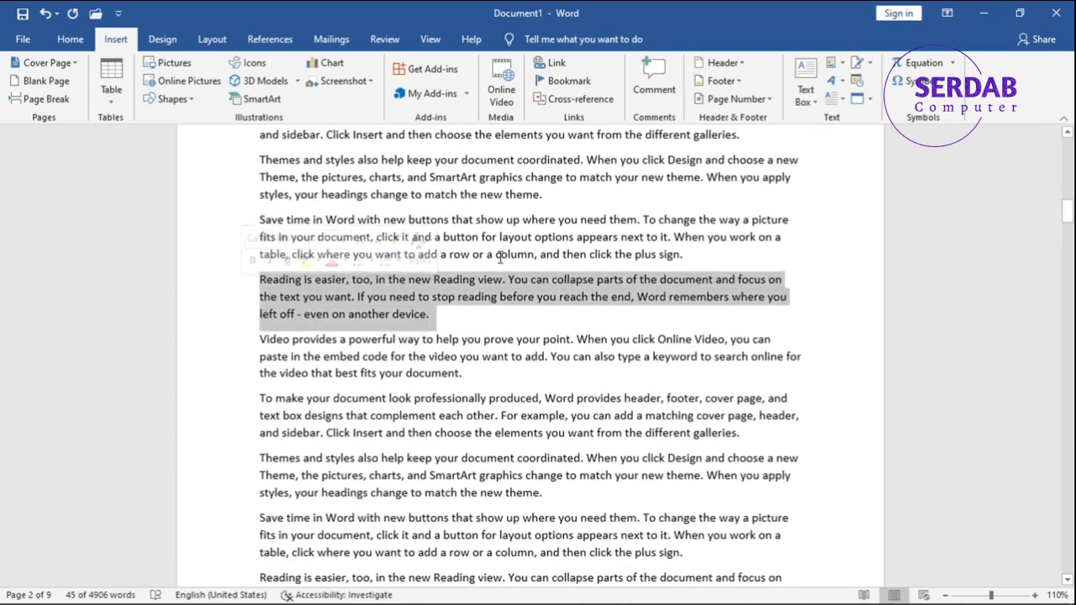
left_click(652, 88)
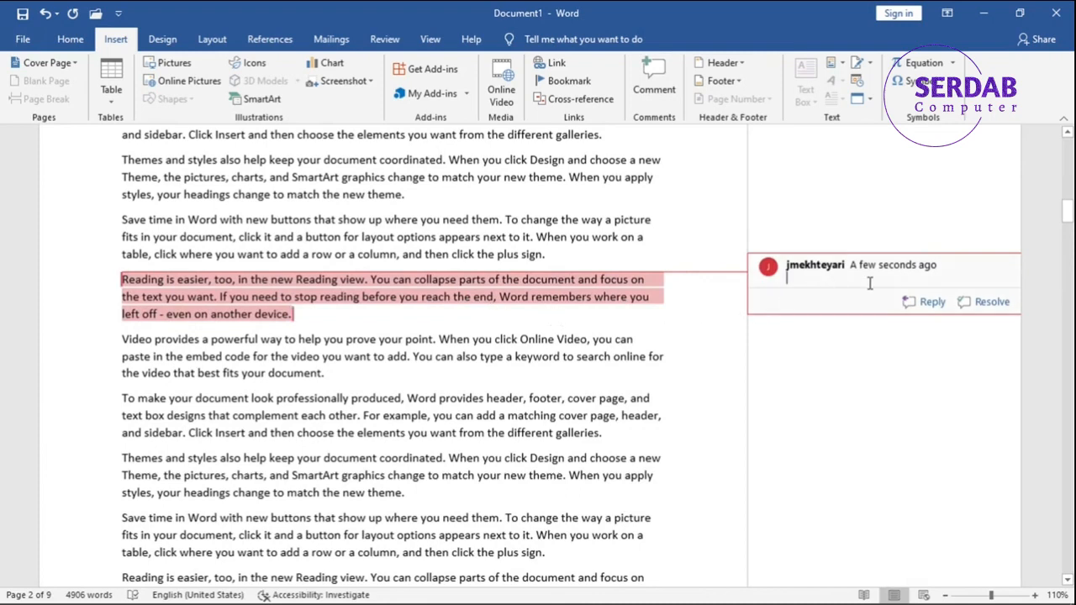
Write "This text is not good written." as the comment's text.
type("This text is not good wiitten.")
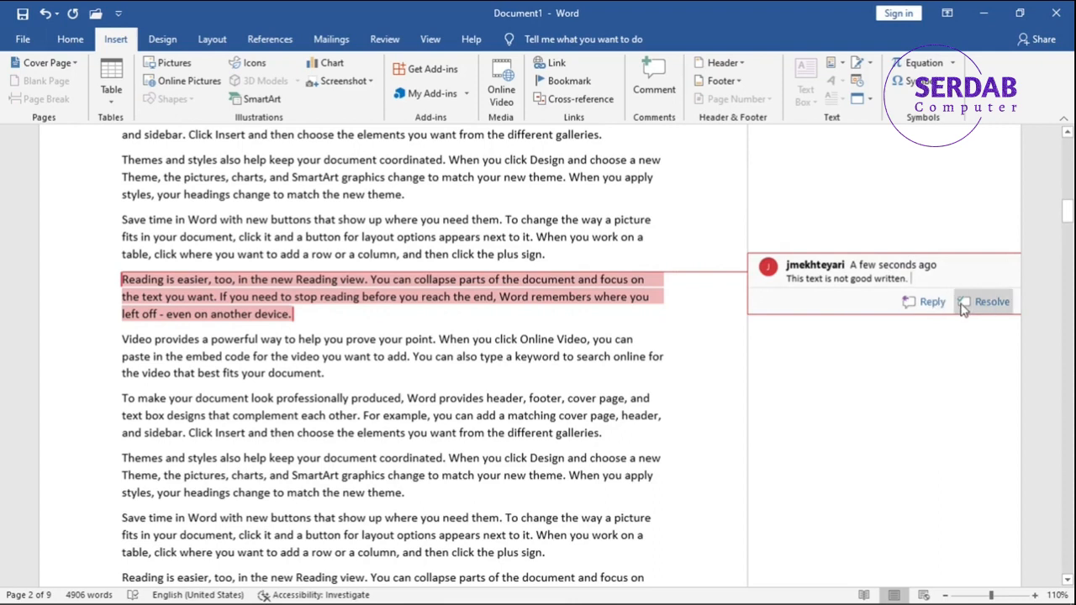
Mark the comment on the "Reading is easier, too" paragraph as resolved and return to the body text.
left_click(965, 304)
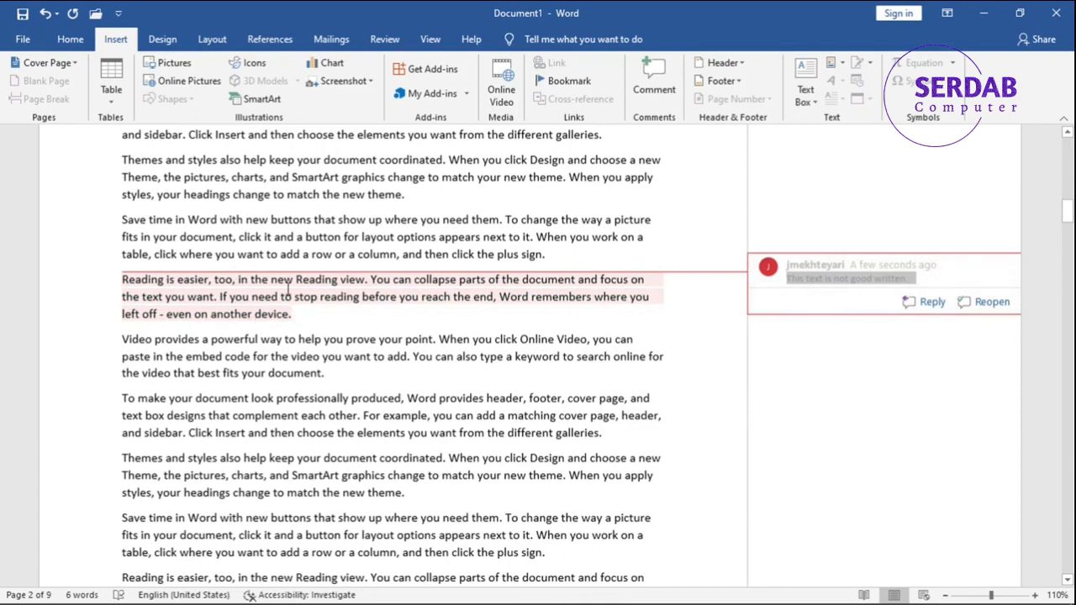
left_click(883, 281)
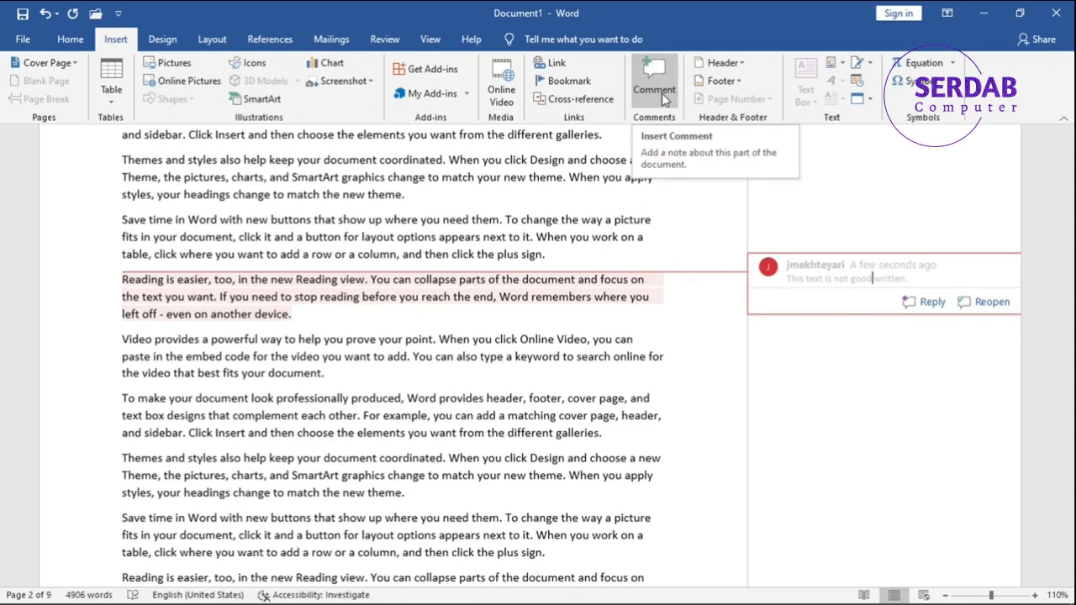
left_click(522, 257)
right_click(522, 256)
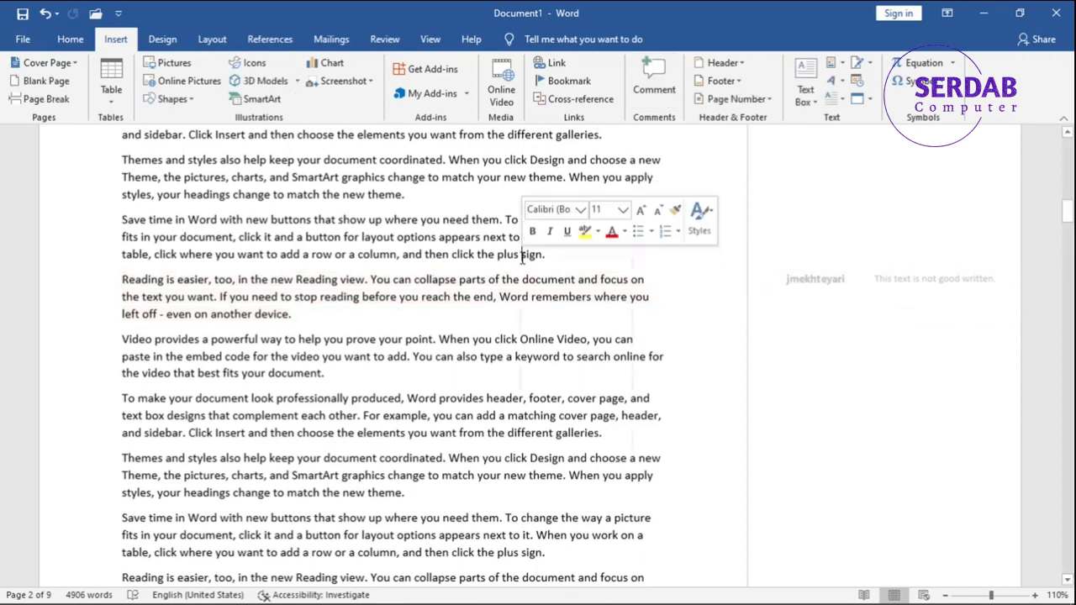
left_click(517, 258)
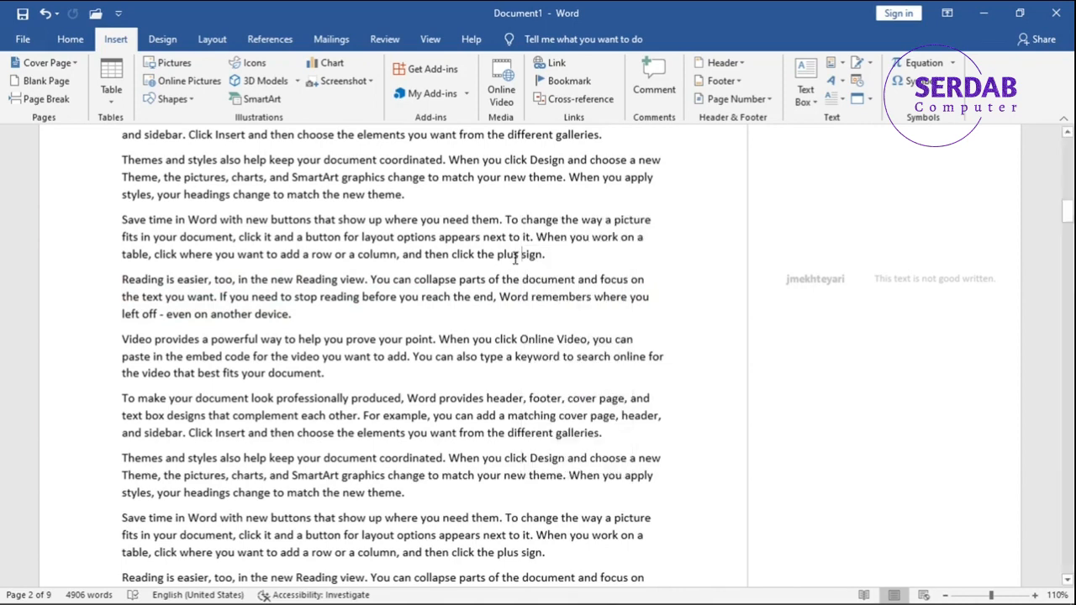
Attach a new comment to the last "Save time in Word" paragraph on page 2, covering its text through "plus".
scroll(514, 277, "down", 5)
left_click_drag(519, 274, 135, 240)
right_click(135, 239)
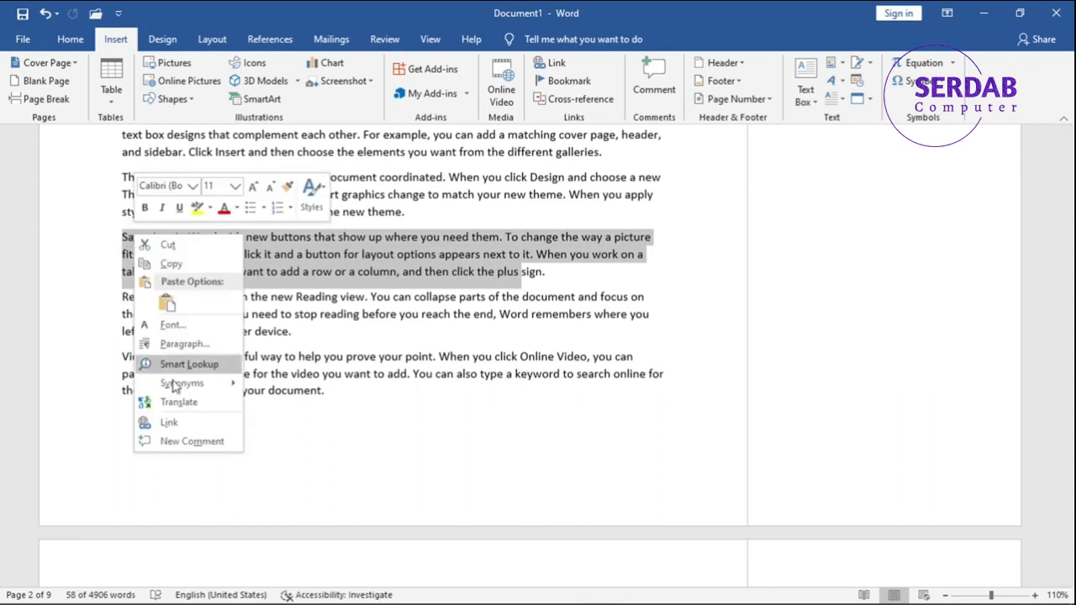
left_click(191, 441)
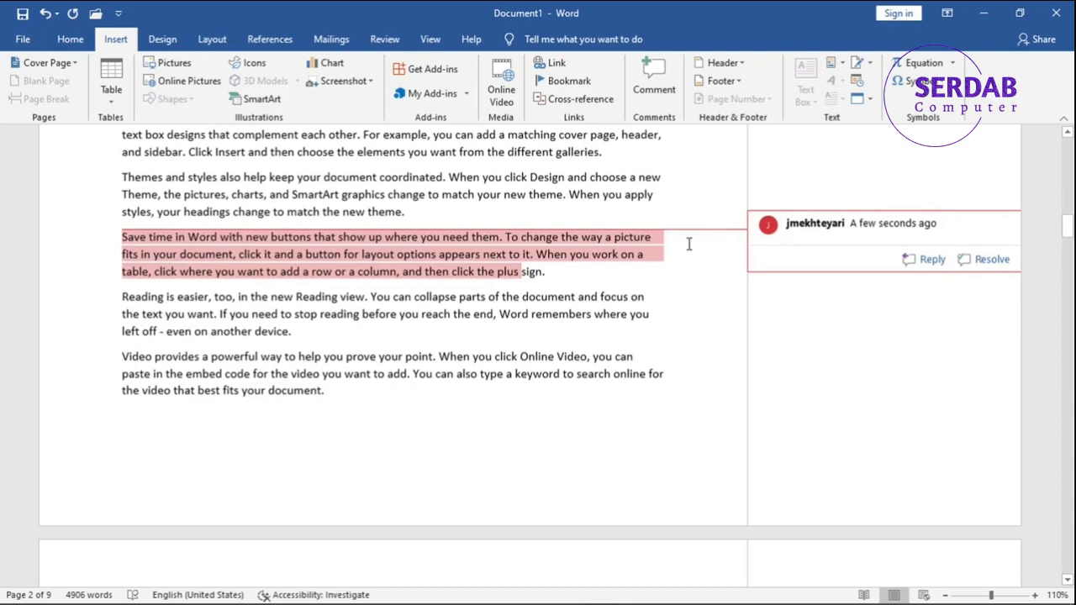
mouse_move(724, 601)
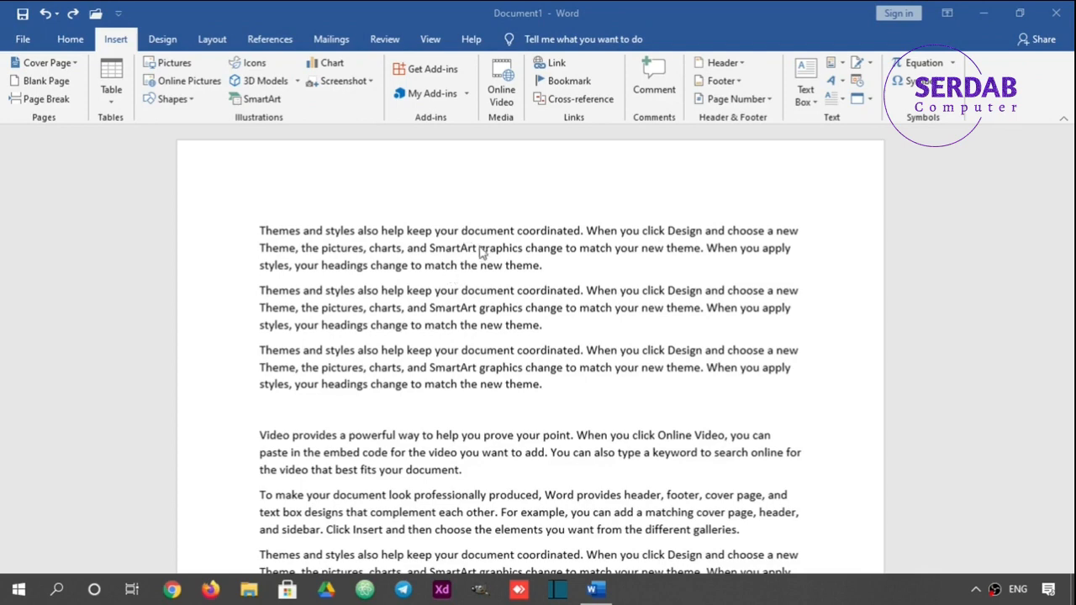
scroll(488, 258, "down", 2)
scroll(488, 258, "down", 7)
scroll(490, 263, "up", 9)
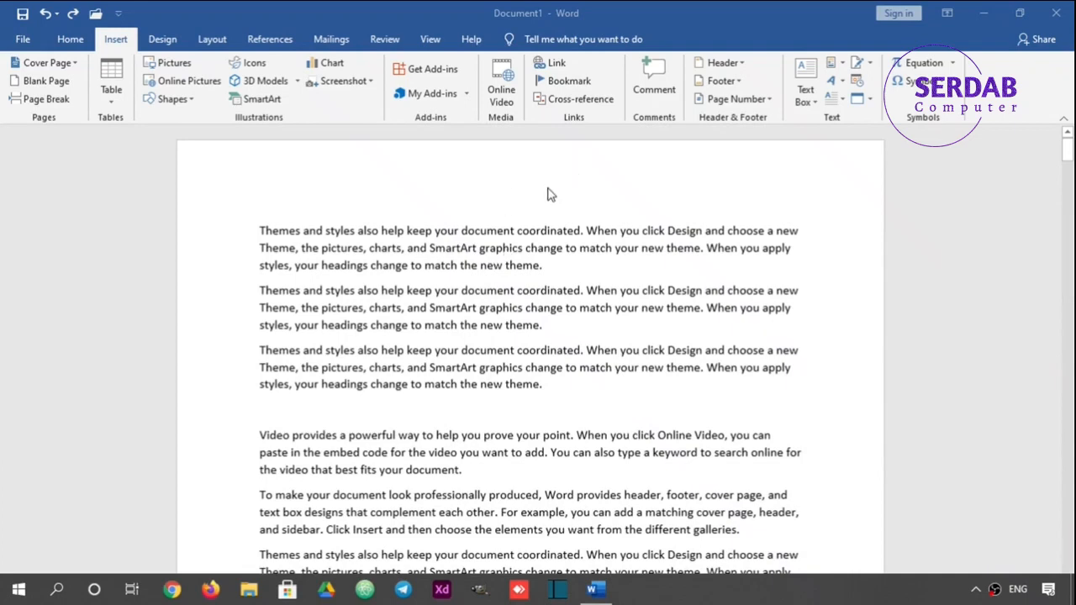
mouse_move(1074, 149)
left_mouse_down()
mouse_move(1073, 180)
mouse_move(1073, 152)
left_mouse_up()
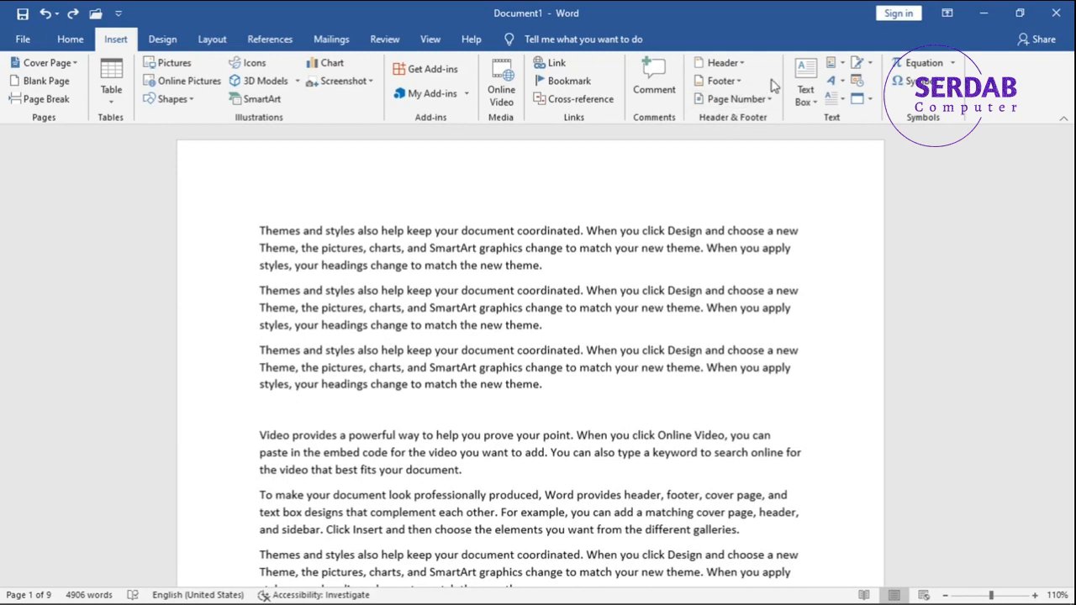
Insert the built-in Facet (Even Page) header into the document and return to the body text.
left_click(719, 63)
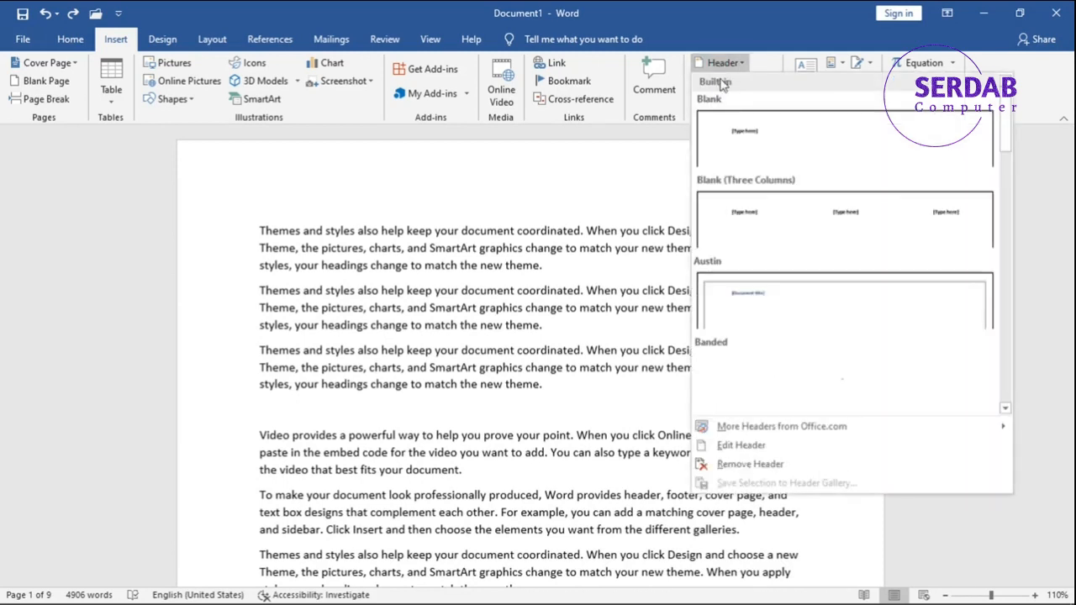
scroll(809, 252, "down", 3)
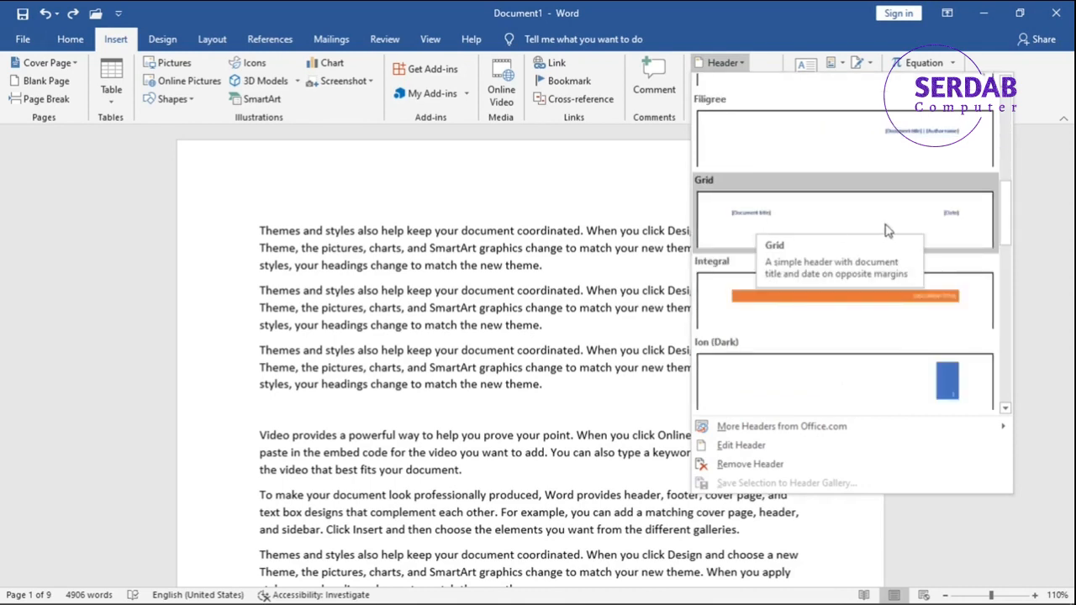
scroll(878, 232, "down", 3)
scroll(838, 219, "down", 5)
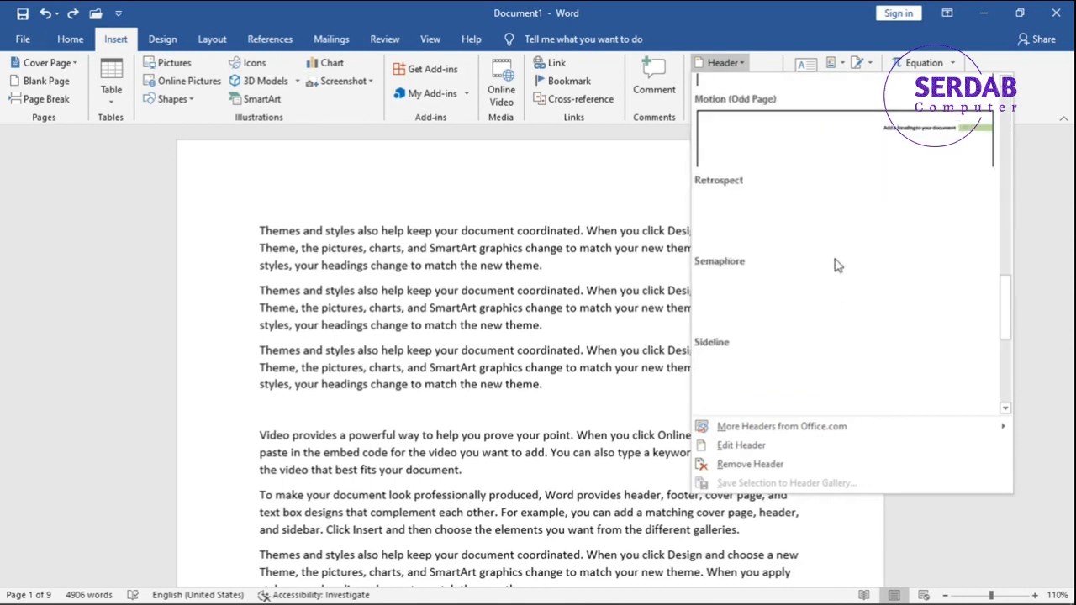
scroll(810, 246, "down", 1)
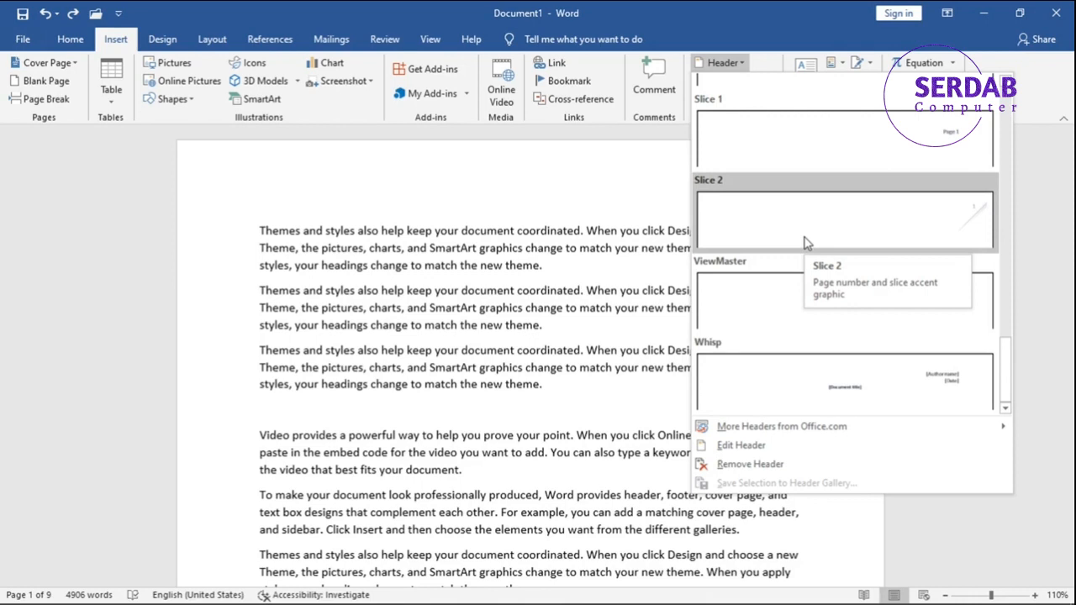
mouse_move(829, 435)
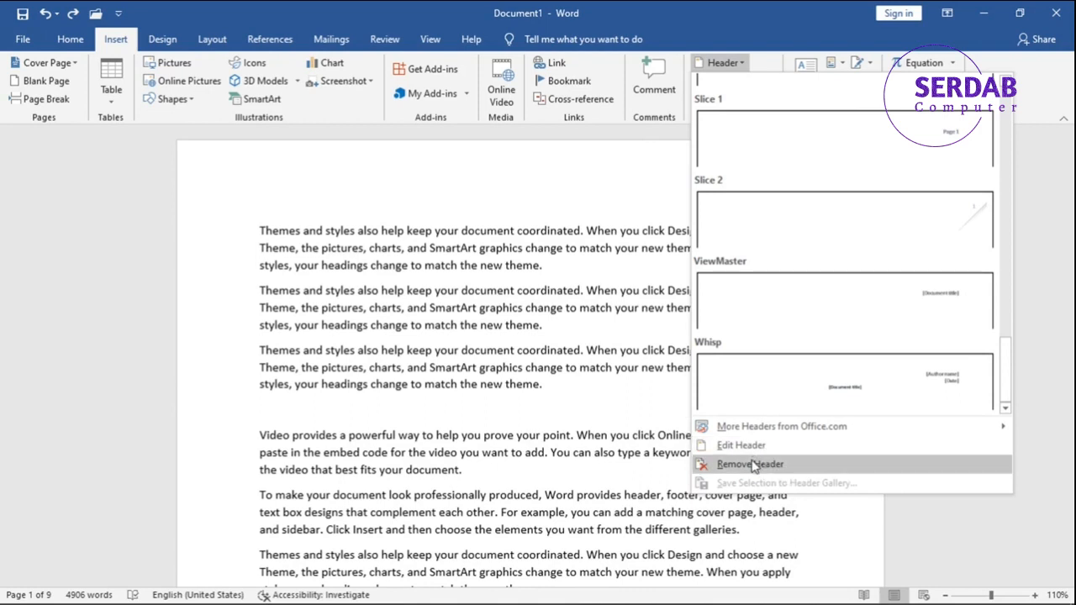
scroll(771, 303, "up", 5)
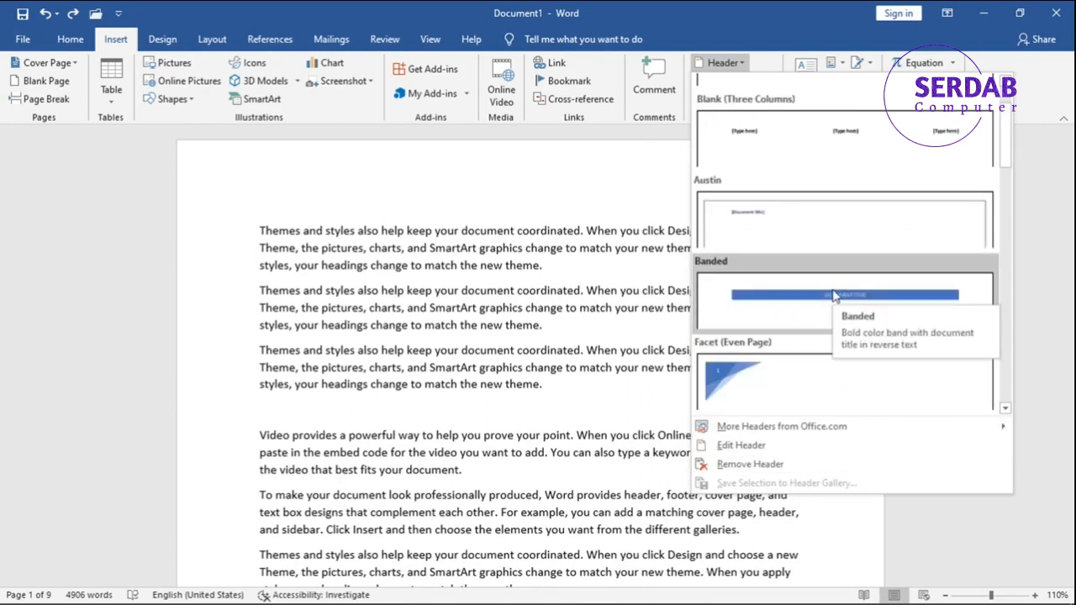
left_click(729, 357)
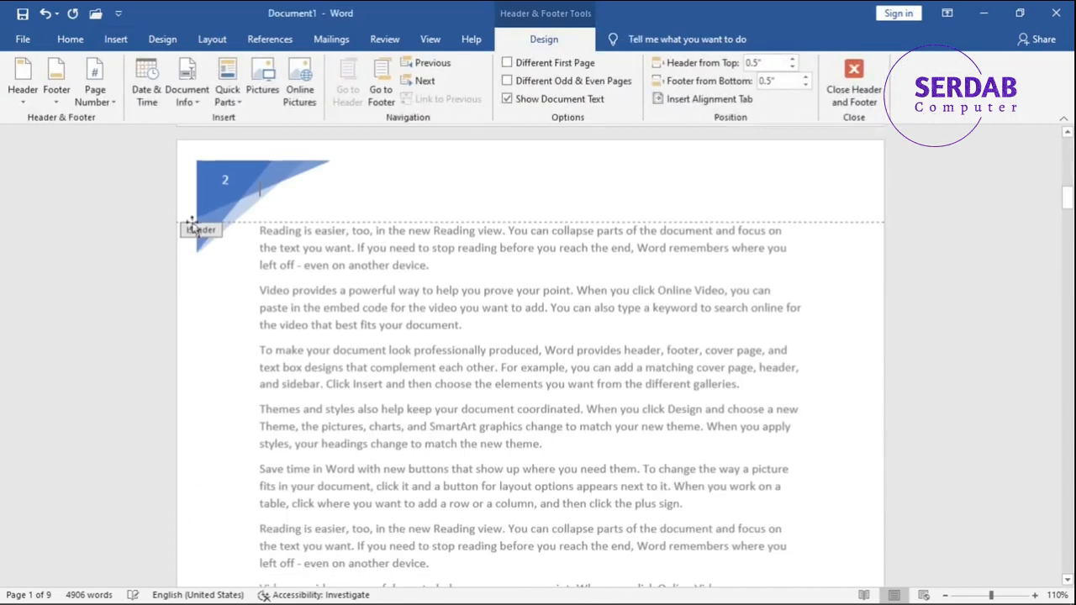
double_click(435, 345)
Examine the new header and its page number across pages 1 to 3.
scroll(445, 335, "up", 5)
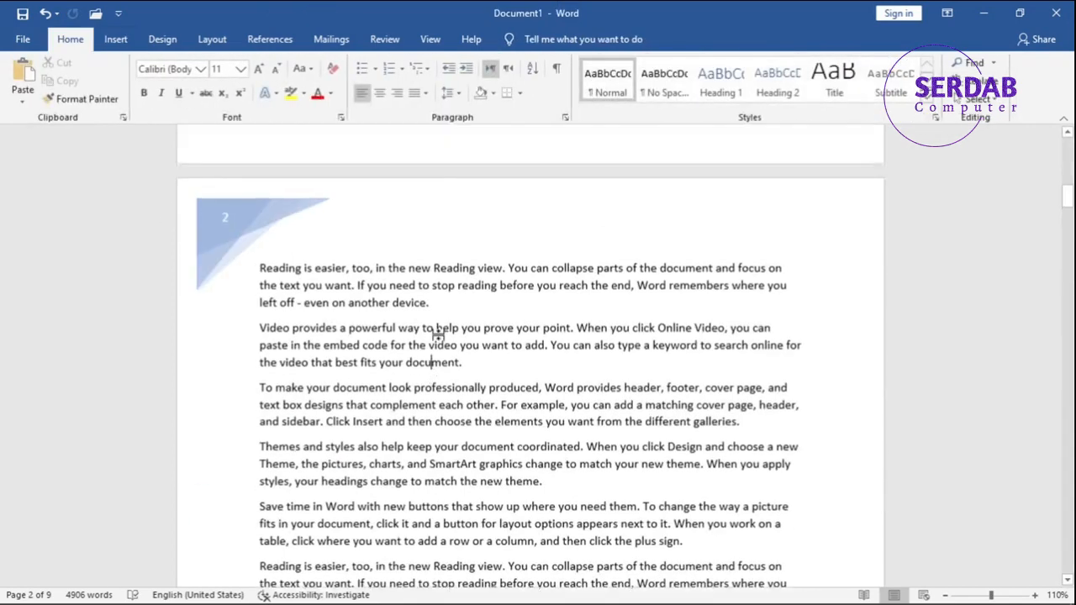
scroll(444, 335, "up", 10)
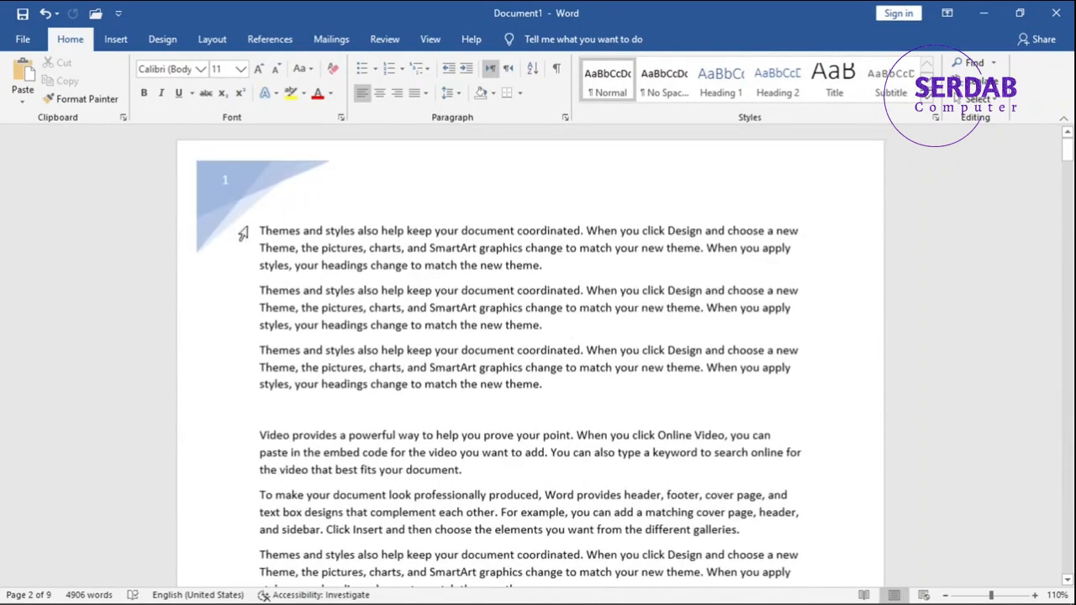
scroll(353, 267, "down", 10)
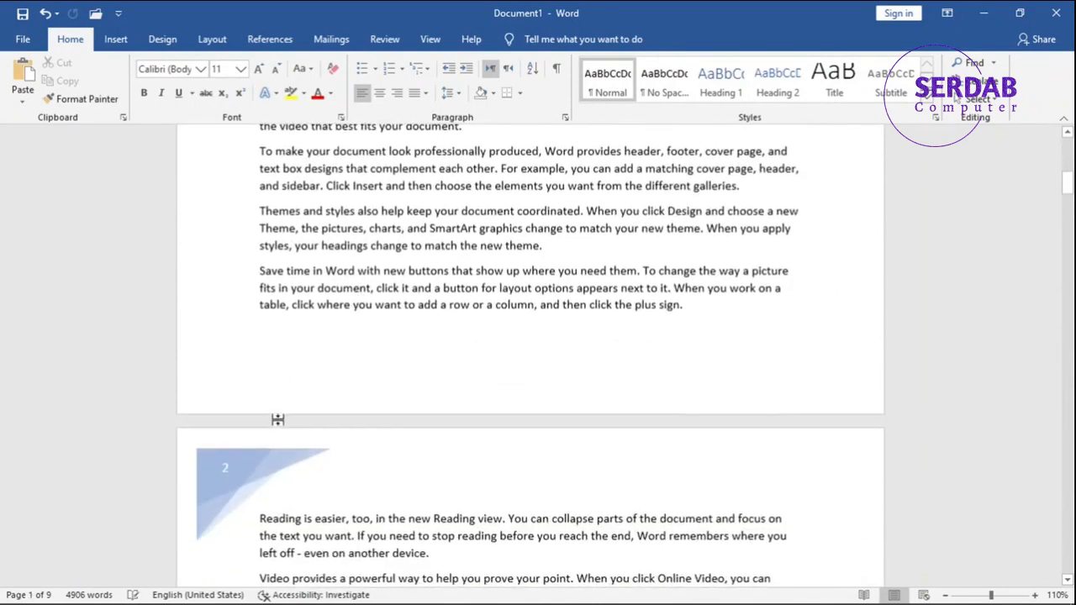
scroll(331, 417, "down", 2)
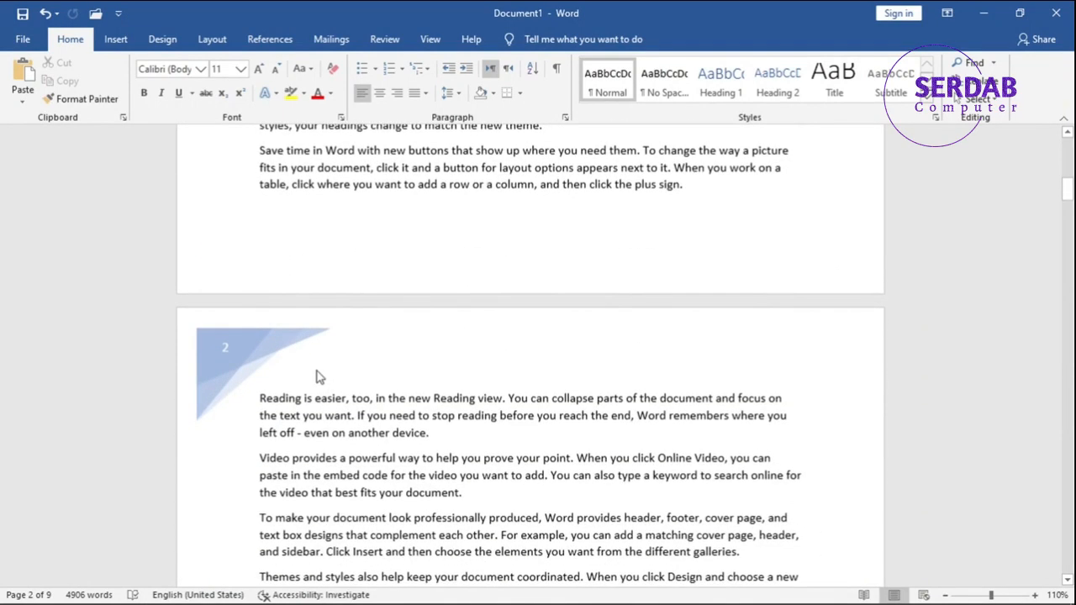
scroll(318, 376, "down", 15)
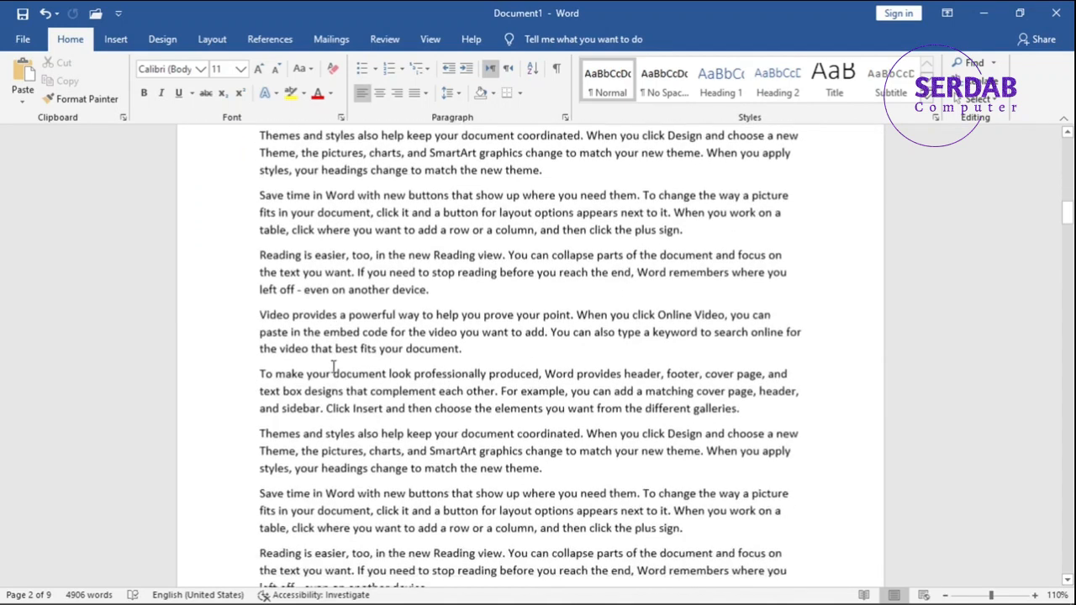
scroll(333, 367, "down", 4)
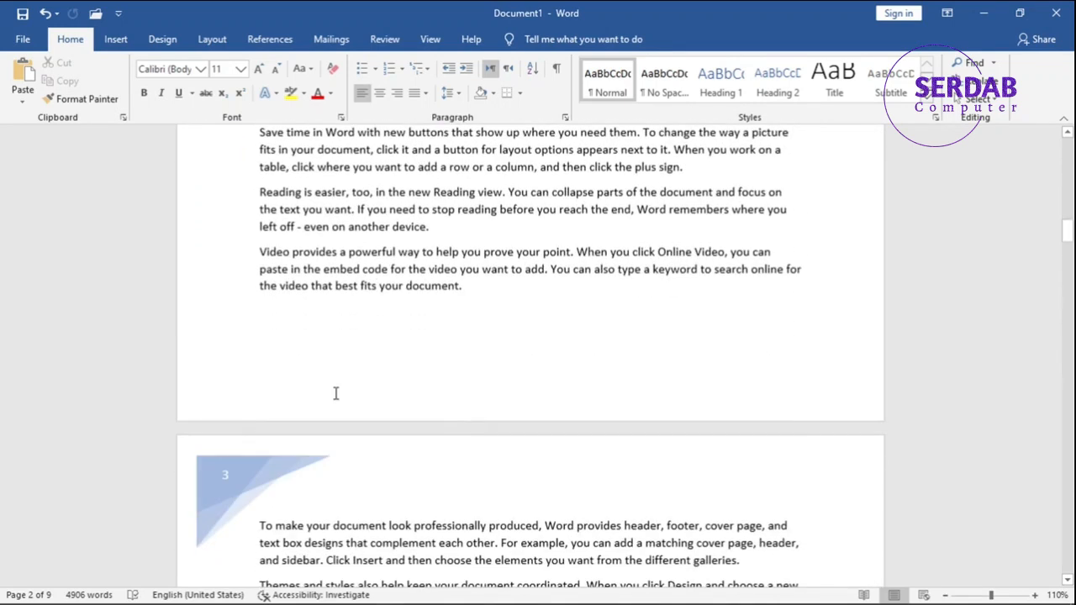
Open the footer area on page 2 and insert the built-in Ion (Dark) footer.
left_click(116, 40)
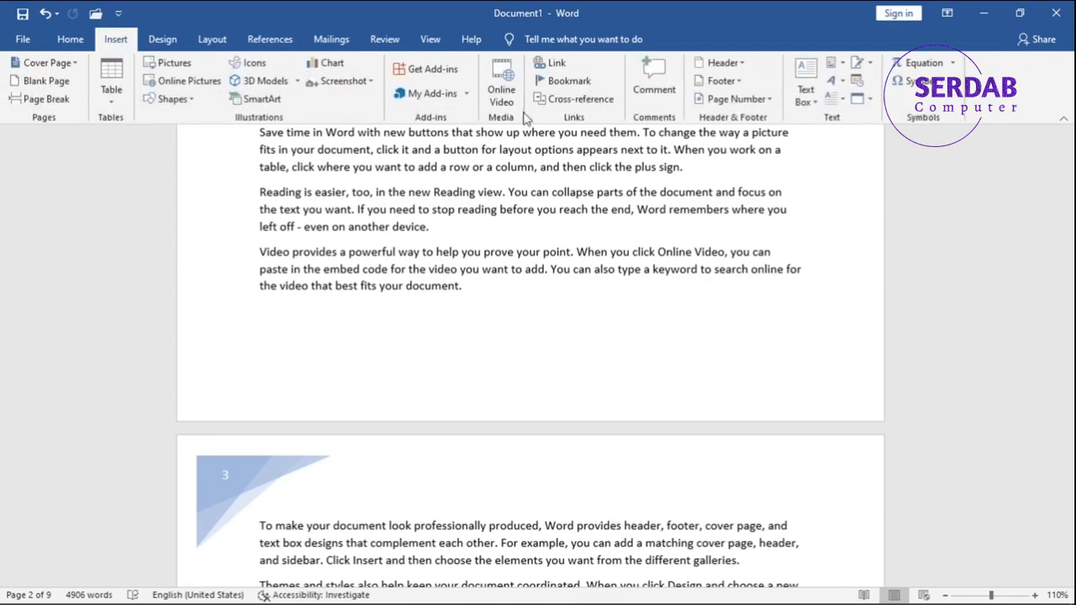
left_click(550, 414)
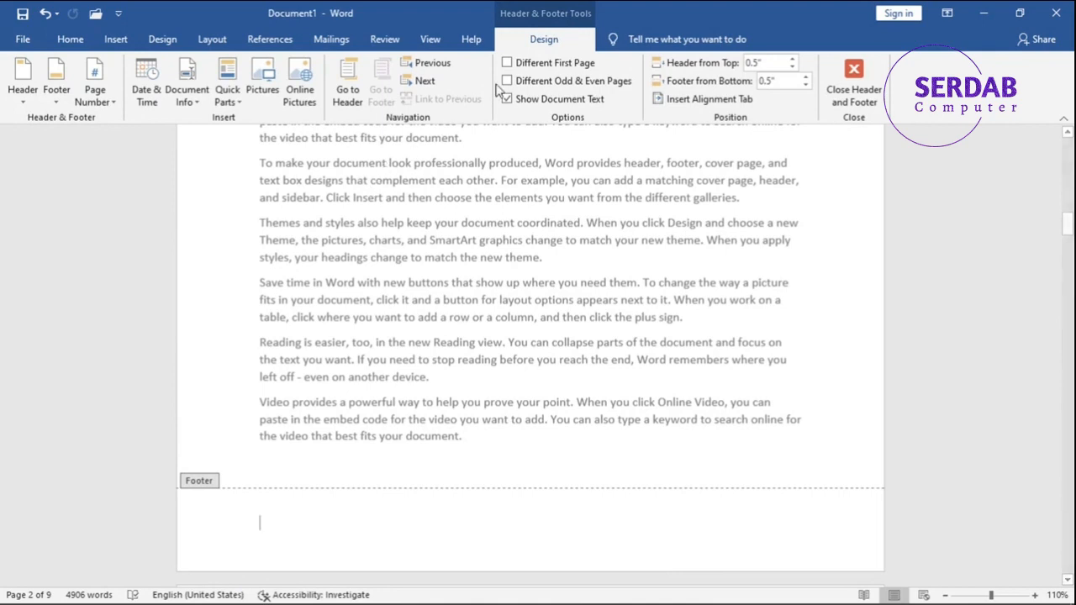
left_click(50, 98)
left_click(21, 101)
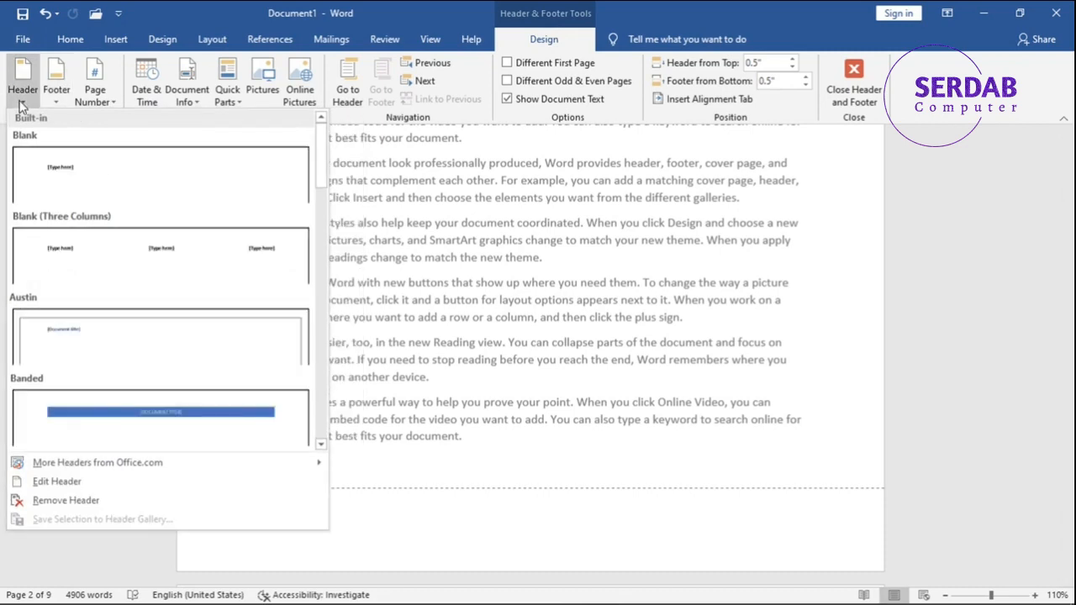
left_click(58, 97)
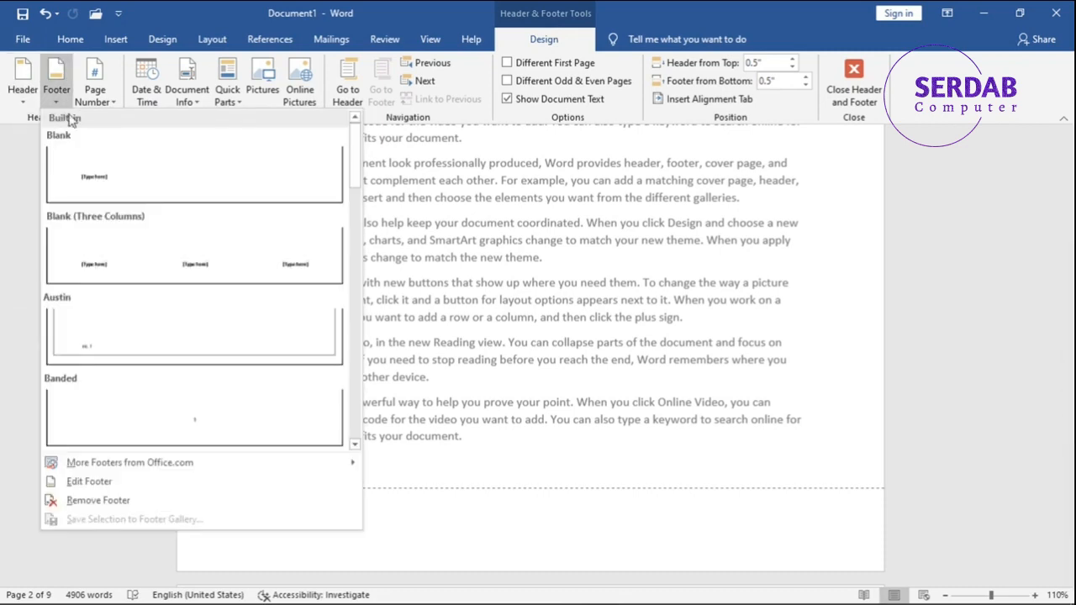
scroll(239, 252, "down", 12)
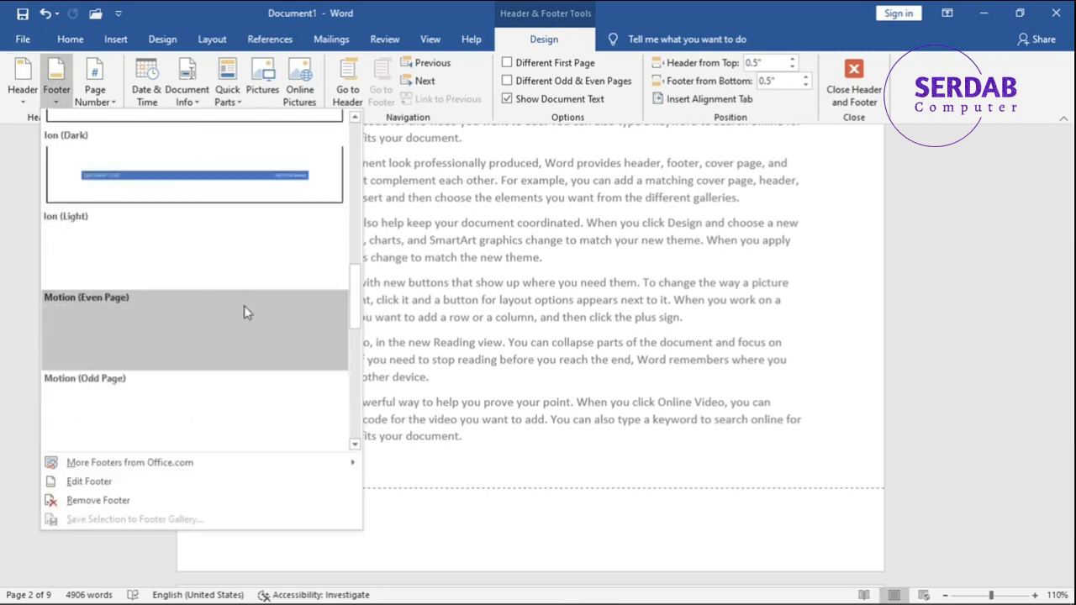
scroll(245, 250, "up", 3)
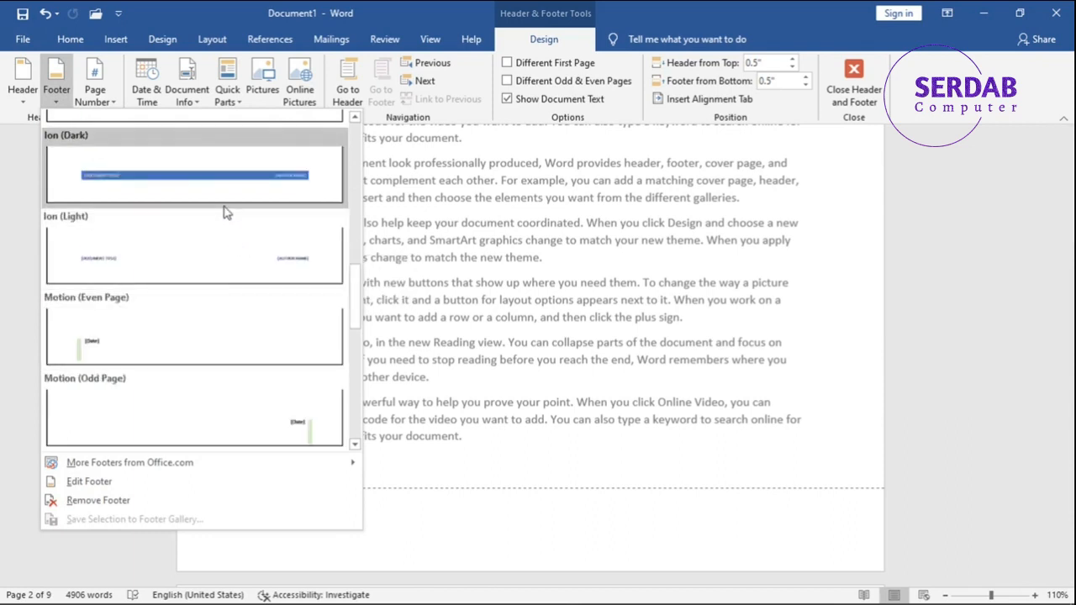
left_click(224, 208)
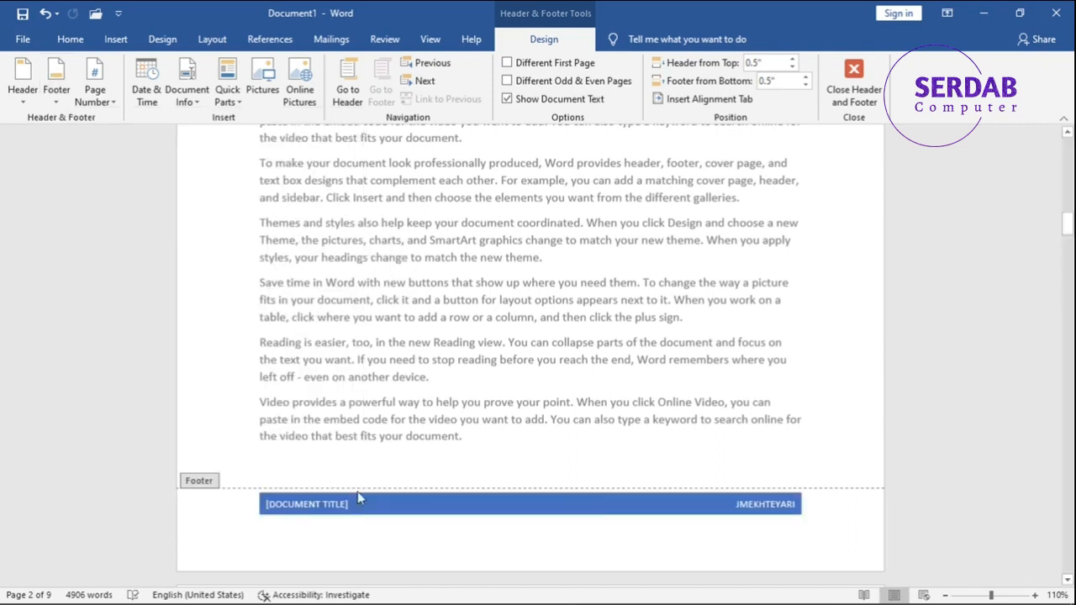
Replace the footer's document title placeholder with "MICROSOFT WORD MASTERCLASS" and return to the body text.
left_click(316, 507)
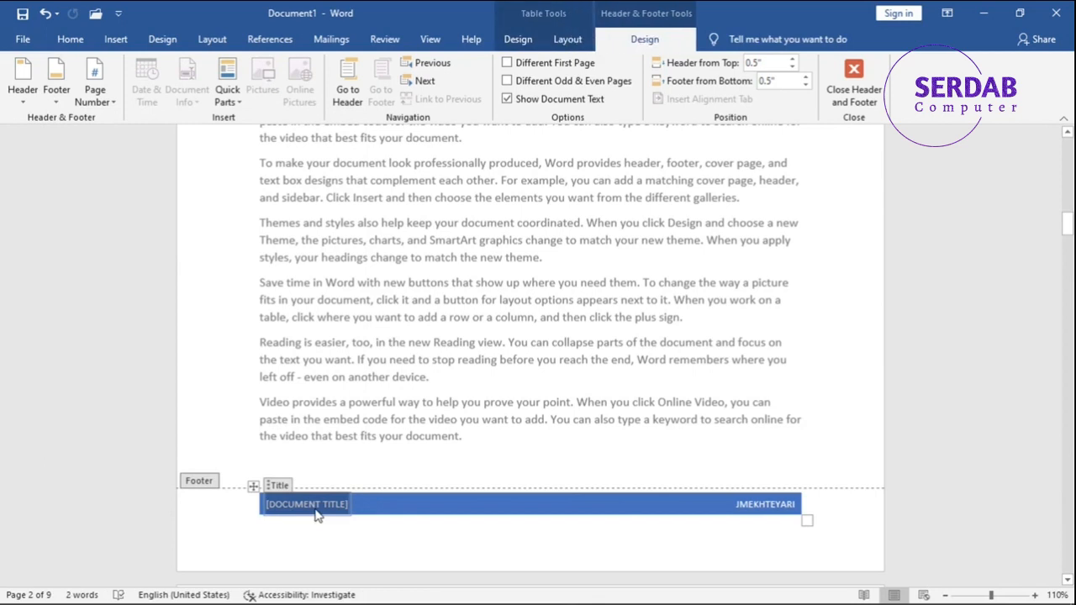
key("BackSpace")
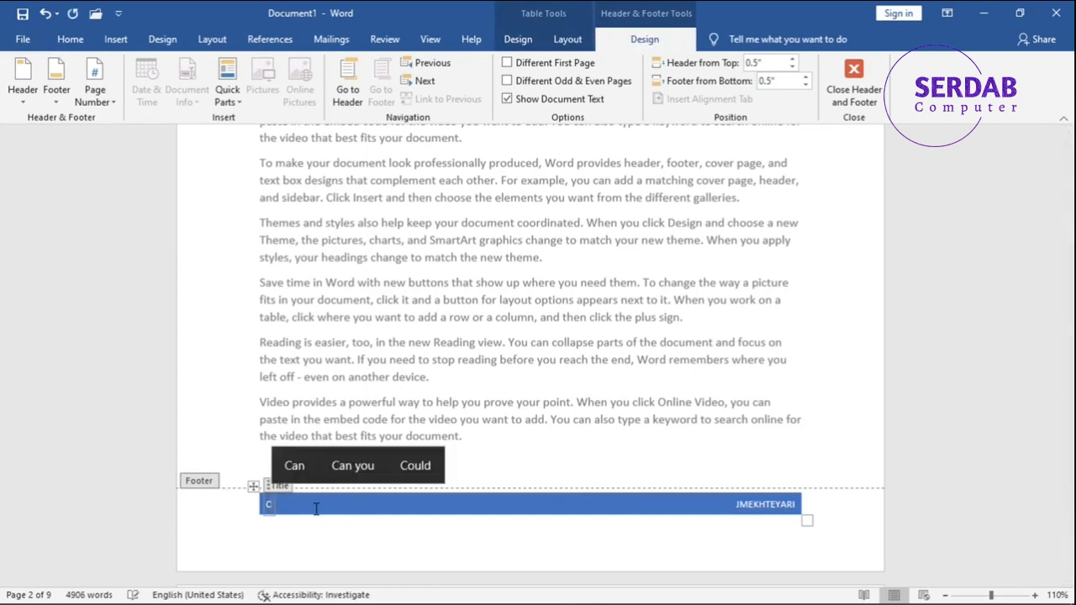
type("MI")
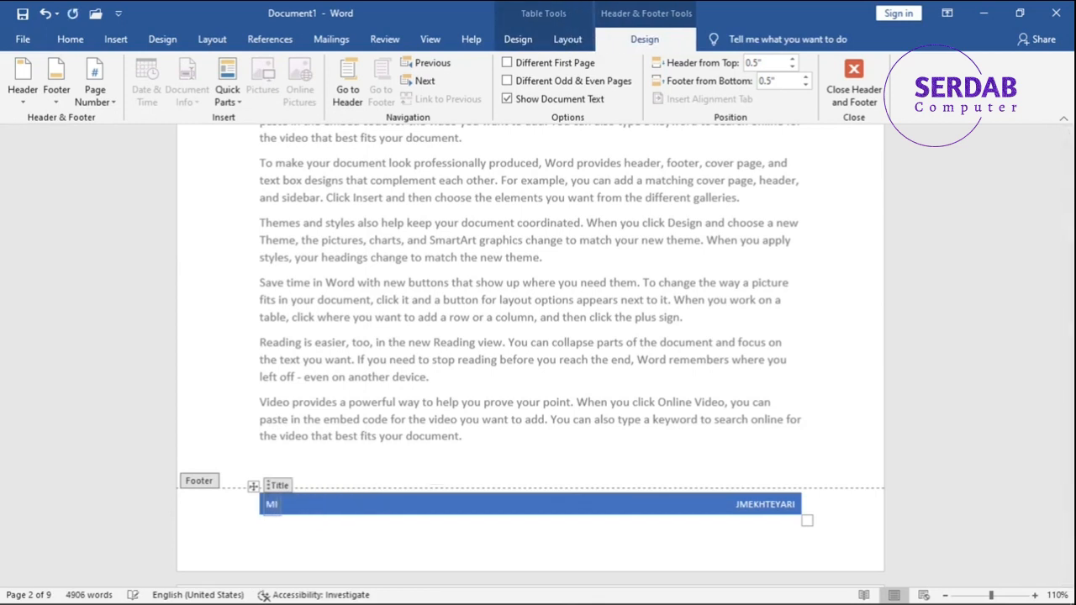
type("CROSOFT WORD MASER")
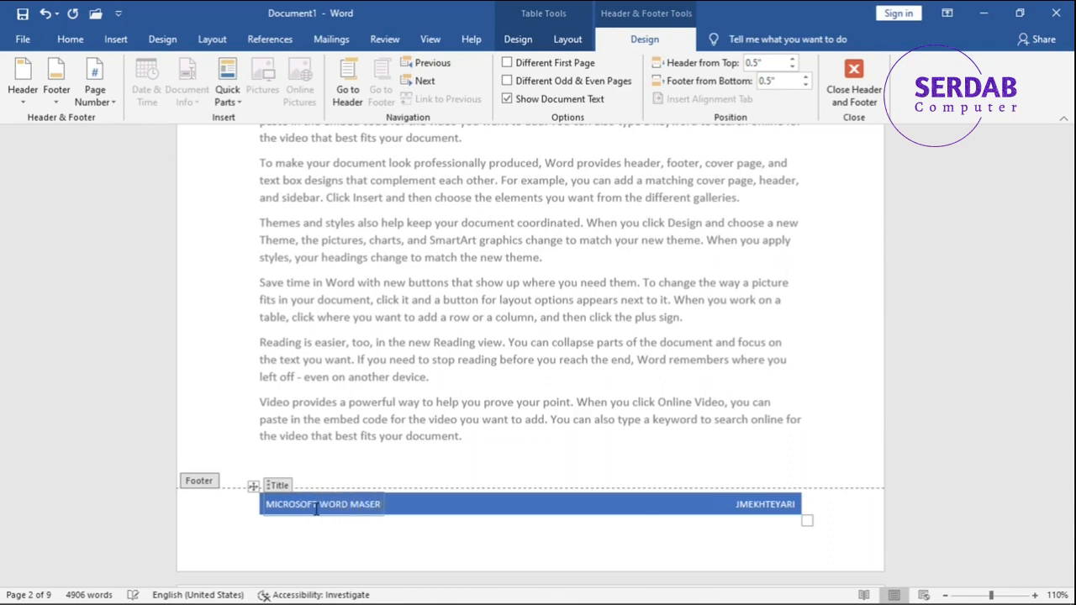
key("BackSpace")
key("BackSpace")
double_click(303, 416)
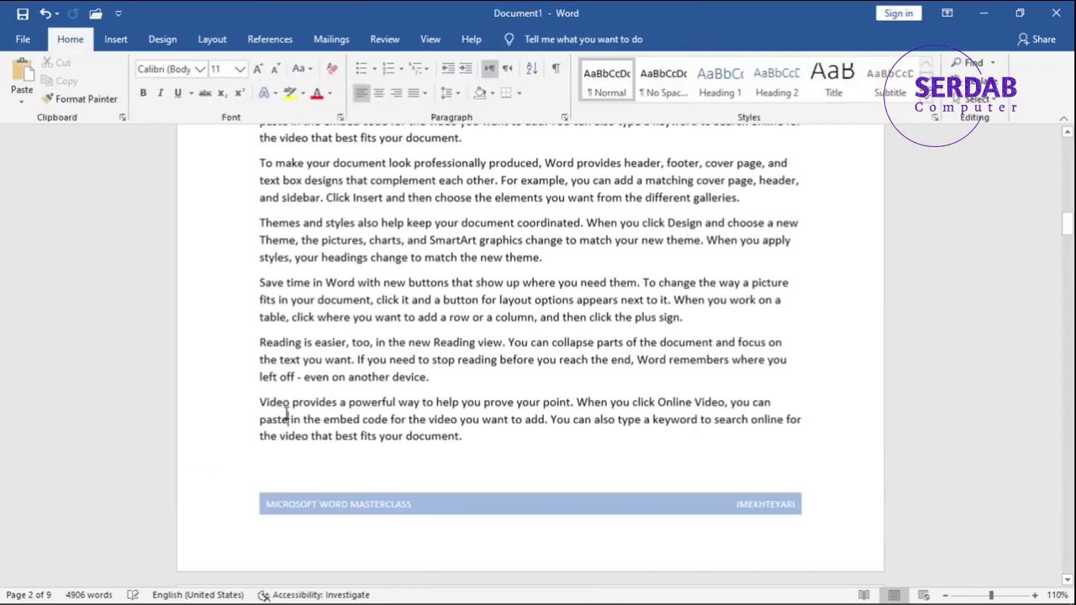
Open the footer at the end of page 1 for editing.
scroll(326, 399, "up", 15)
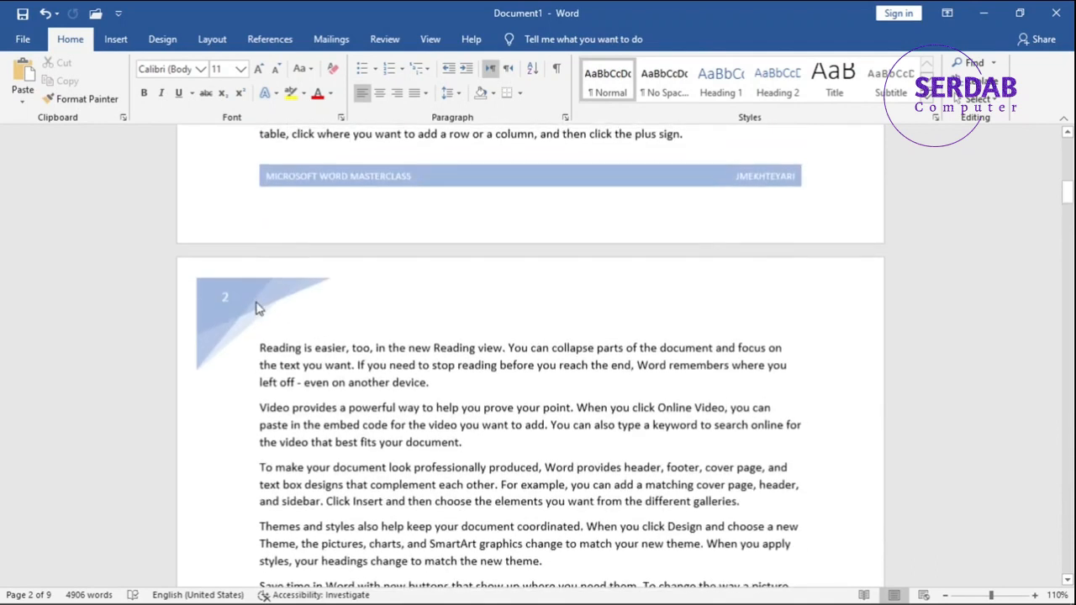
scroll(282, 318, "up", 1)
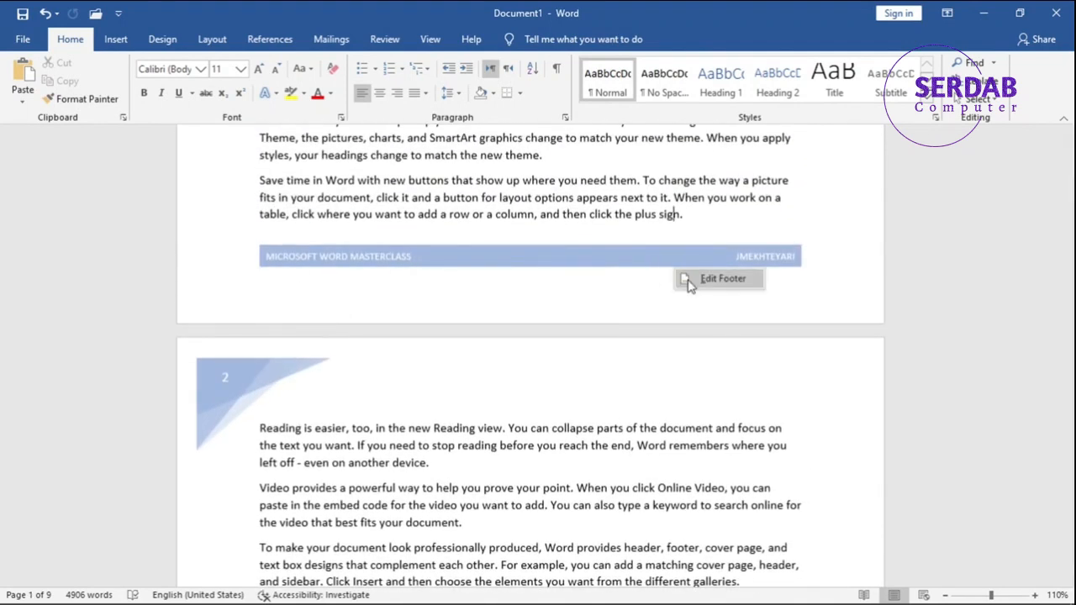
double_click(678, 275)
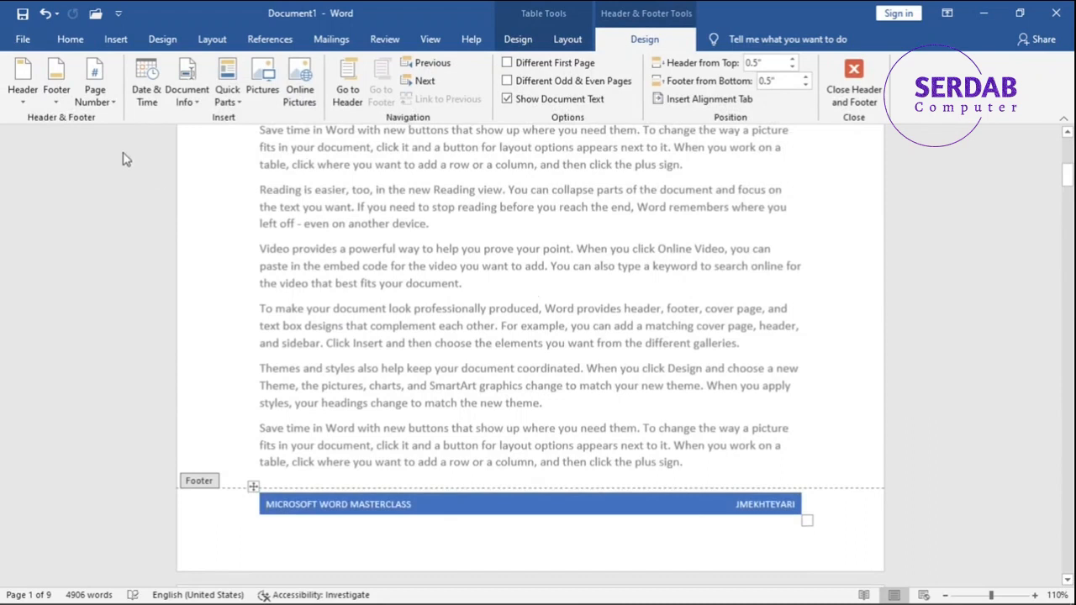
left_click(37, 97)
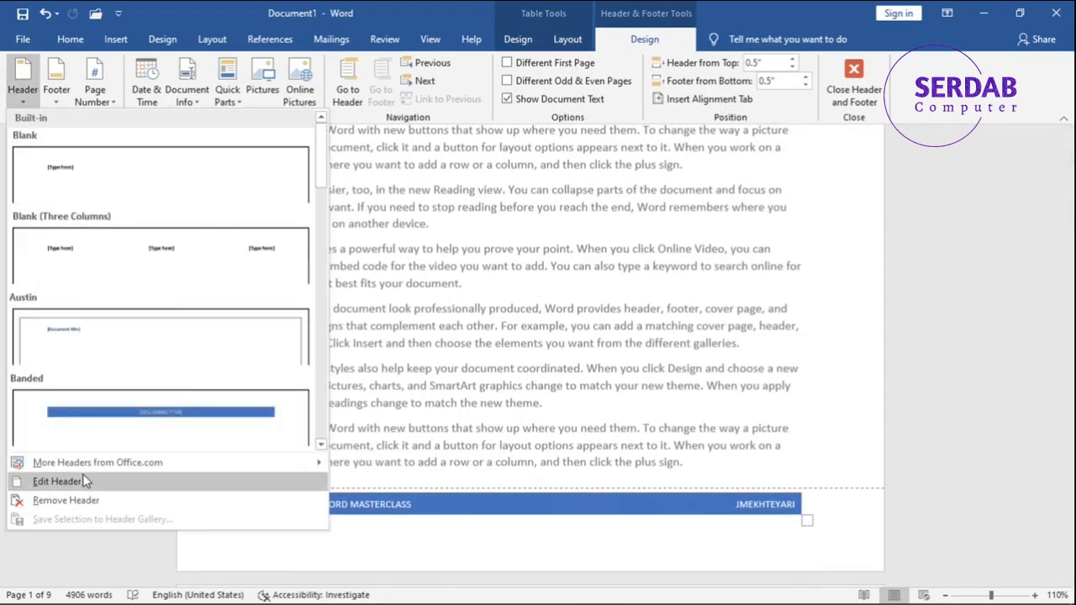
left_click(48, 94)
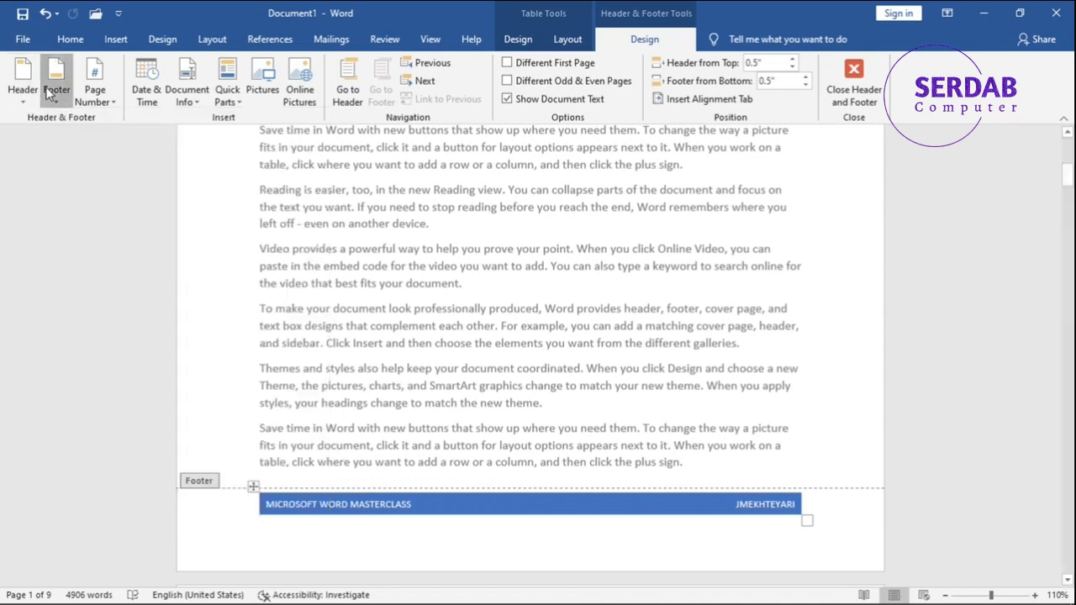
left_click(48, 93)
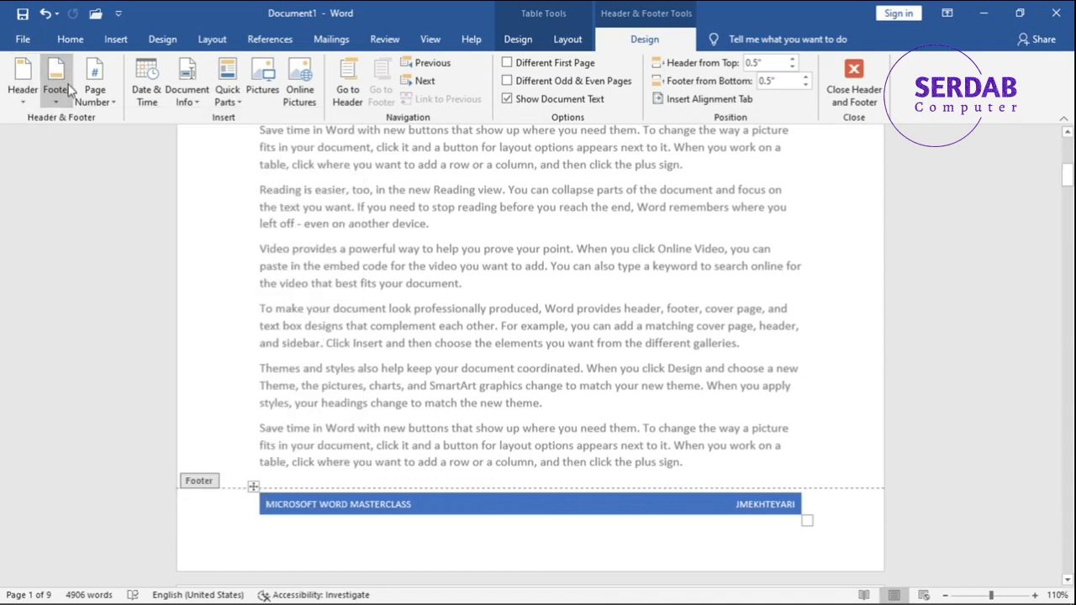
left_click(70, 42)
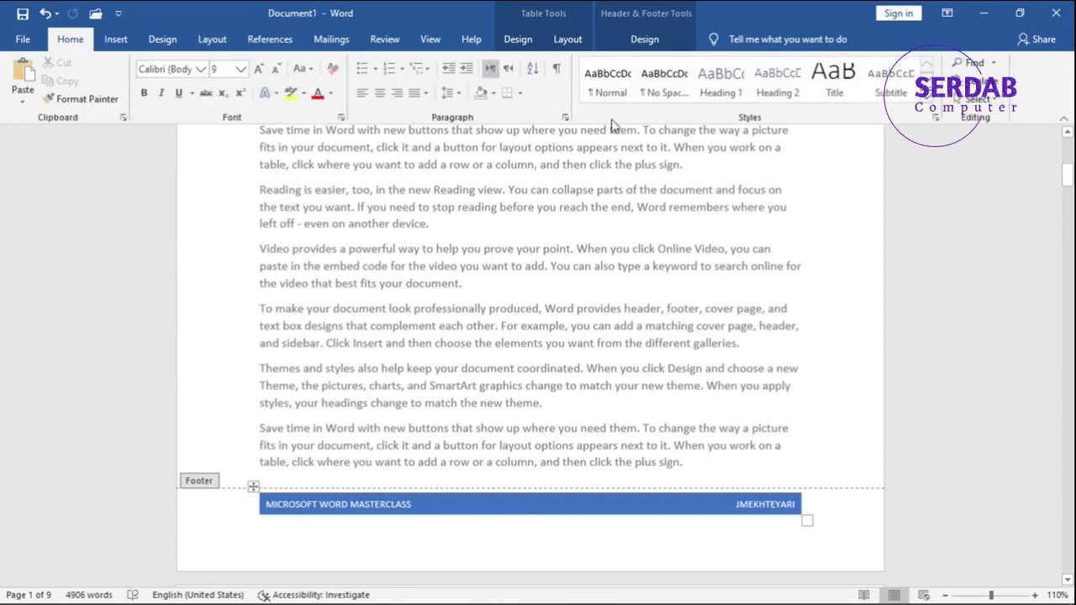
left_click(115, 40)
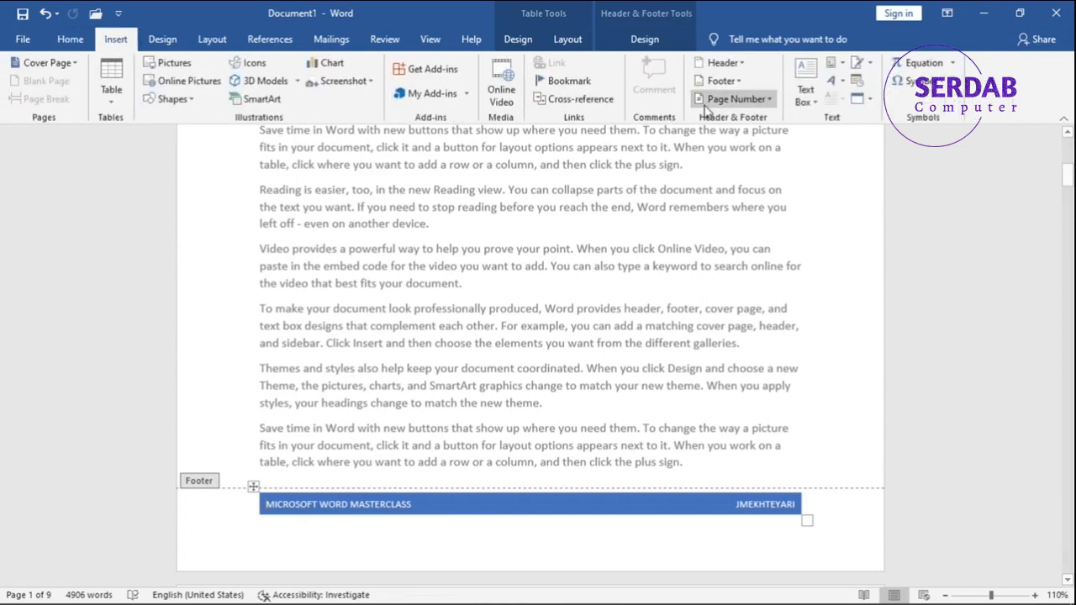
left_click(519, 42)
left_click(563, 42)
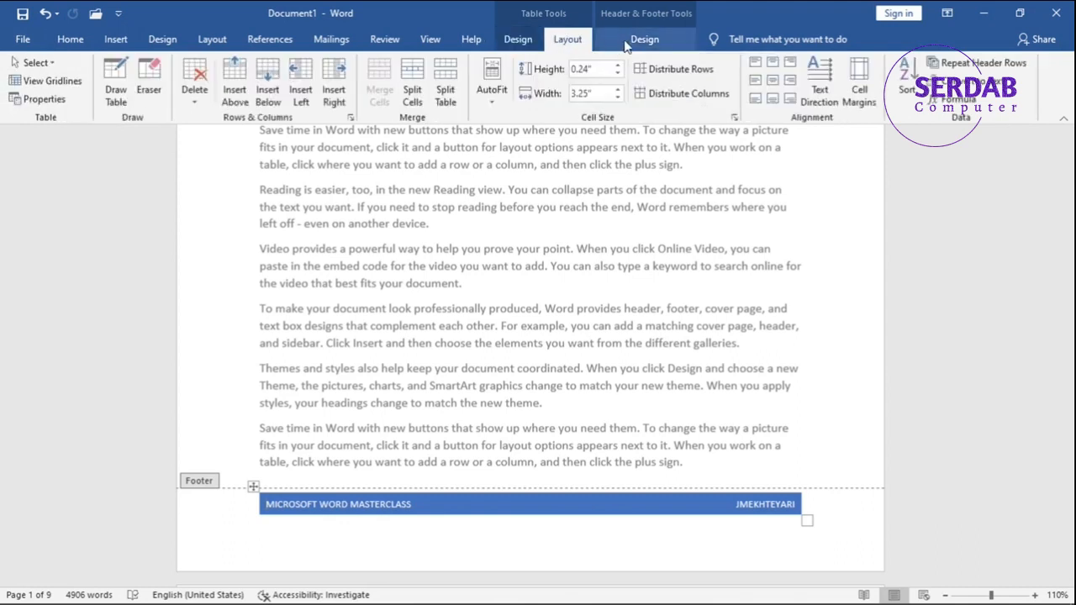
left_click(644, 39)
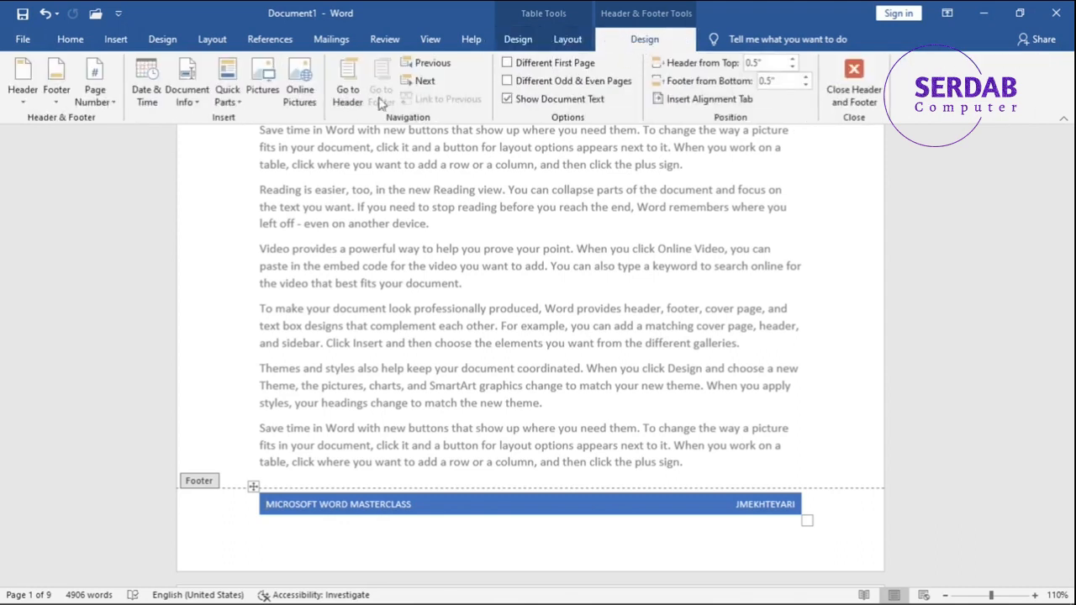
Examine the built-in footer designs and the page number placement options, including top of page, bottom of page and current position.
left_click(59, 92)
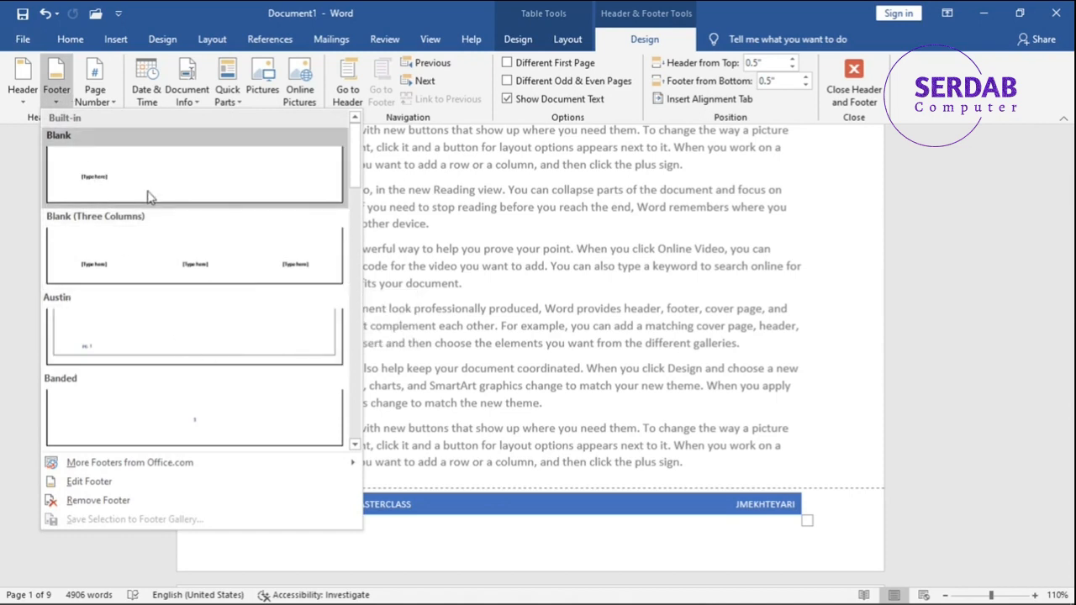
scroll(199, 174, "down", 10)
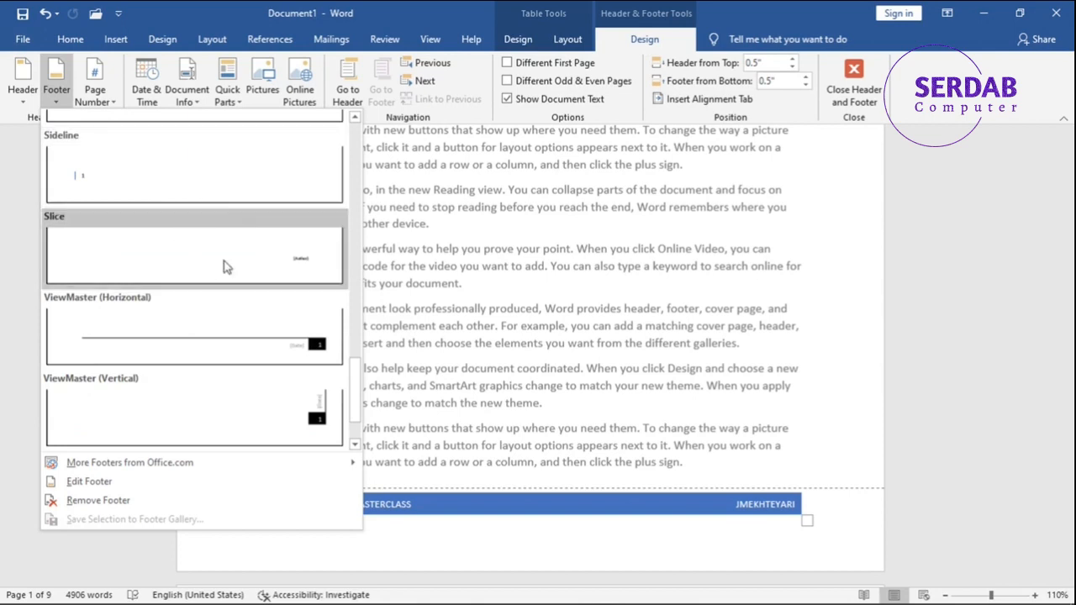
scroll(188, 280, "down", 1)
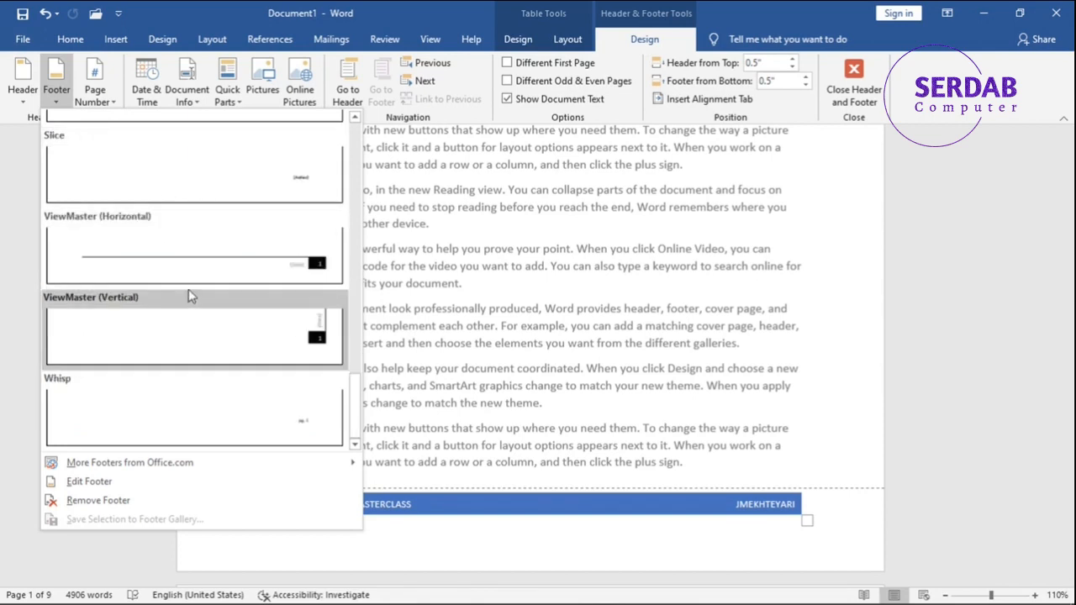
left_click(94, 98)
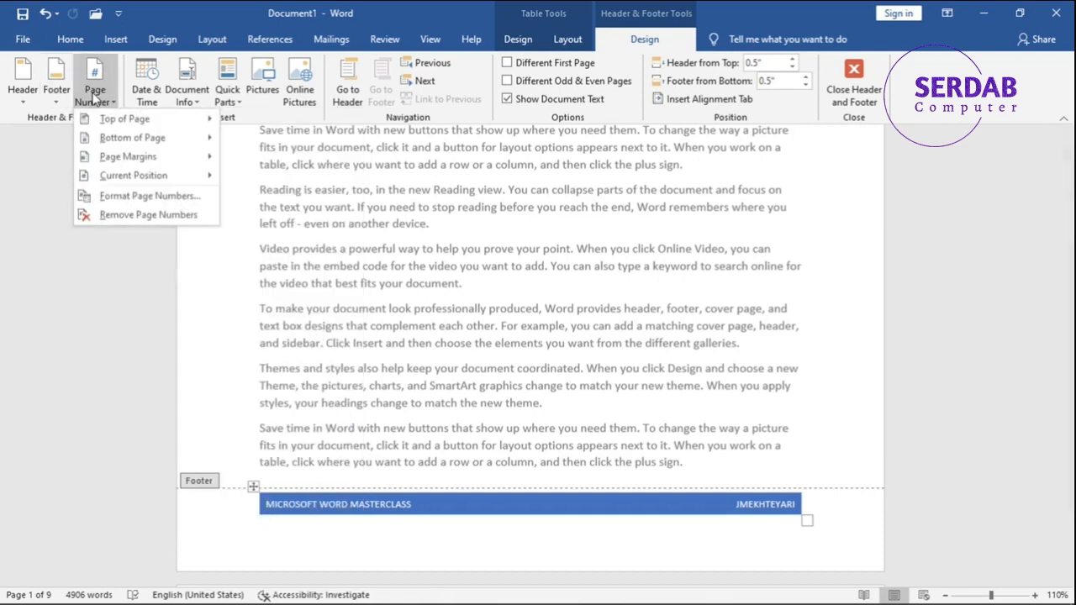
mouse_move(107, 121)
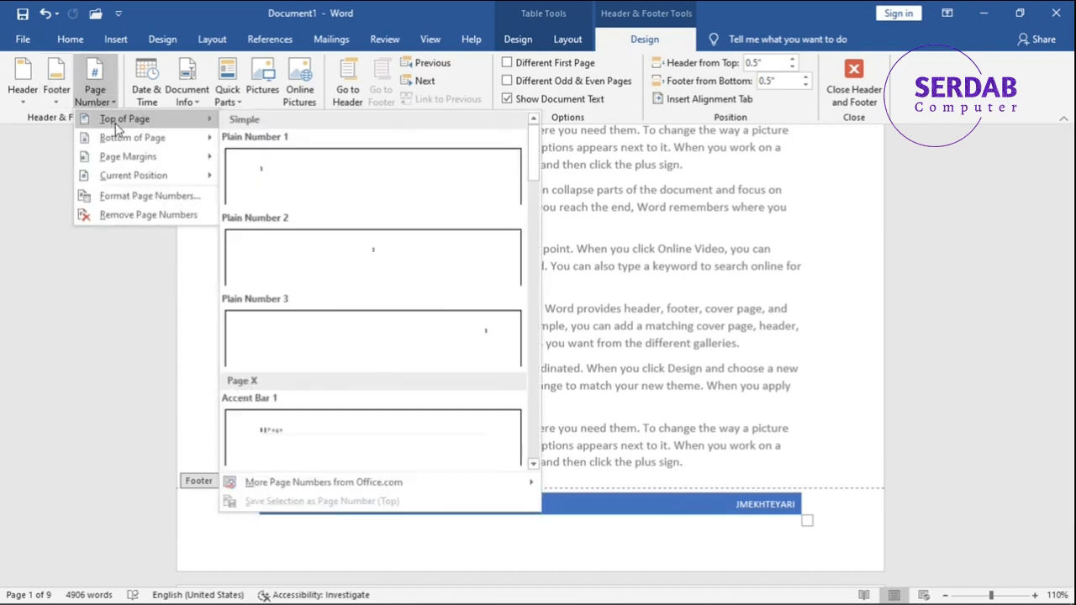
mouse_move(123, 141)
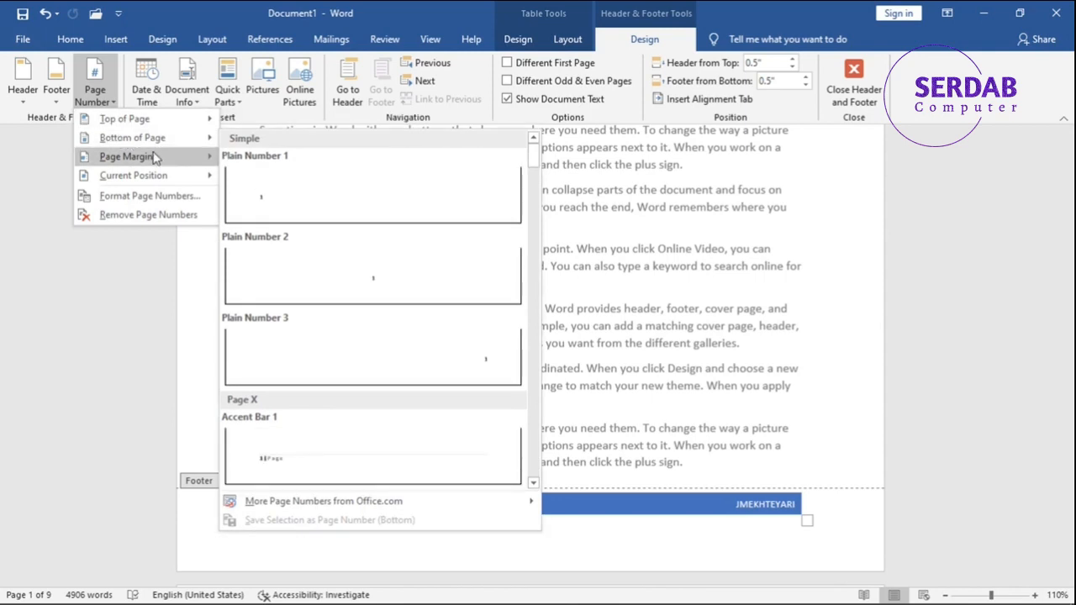
mouse_move(157, 179)
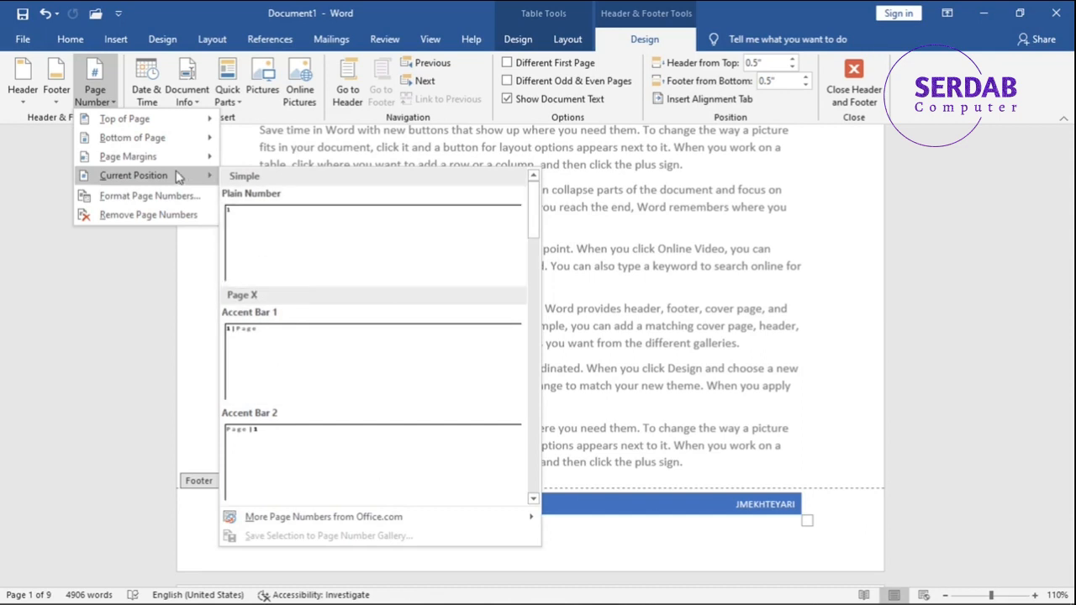
mouse_move(153, 126)
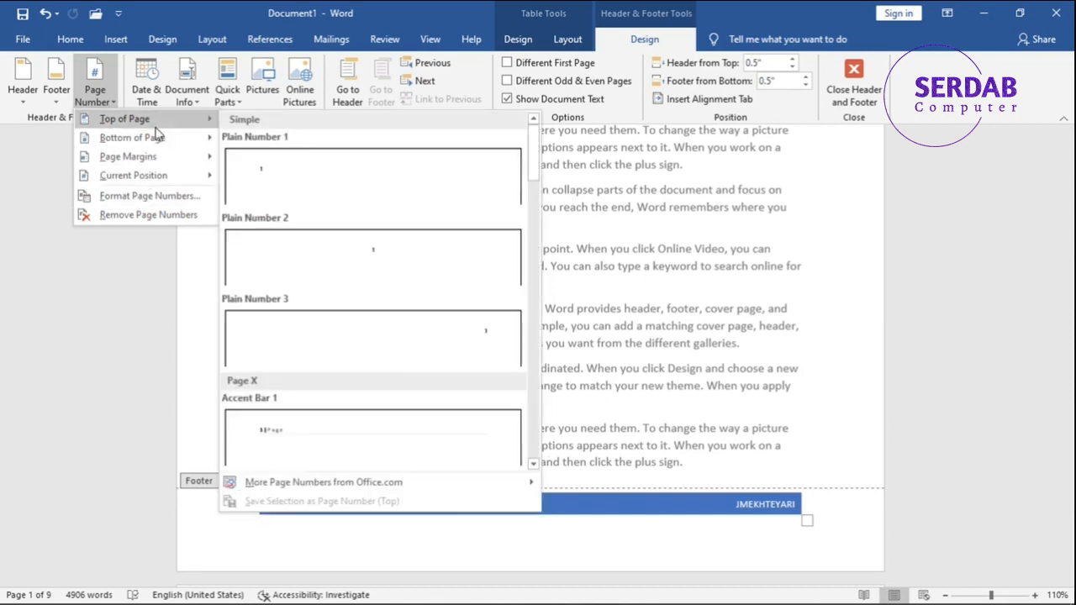
scroll(334, 227, "down", 10)
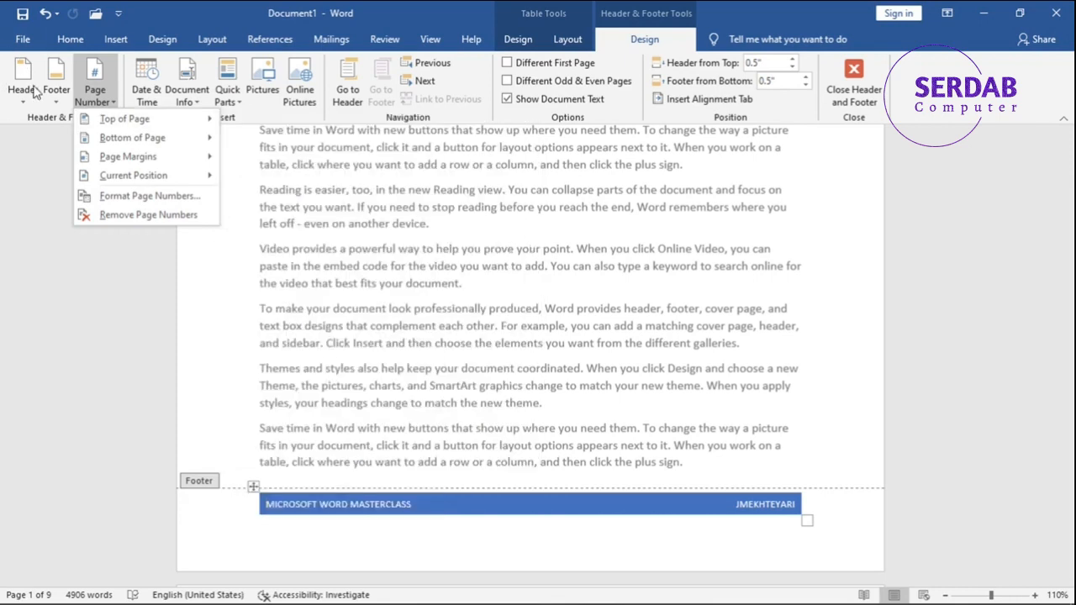
Examine the page number format settings, including number formats, chapter number with separator, and the starting number, without applying any changes.
left_click(141, 197)
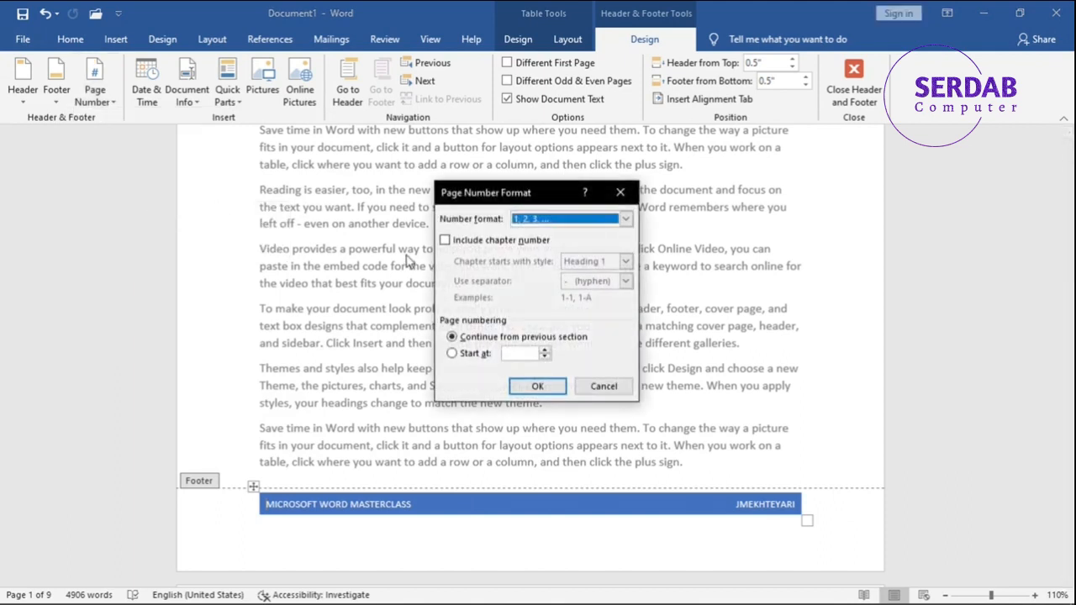
left_click(519, 220)
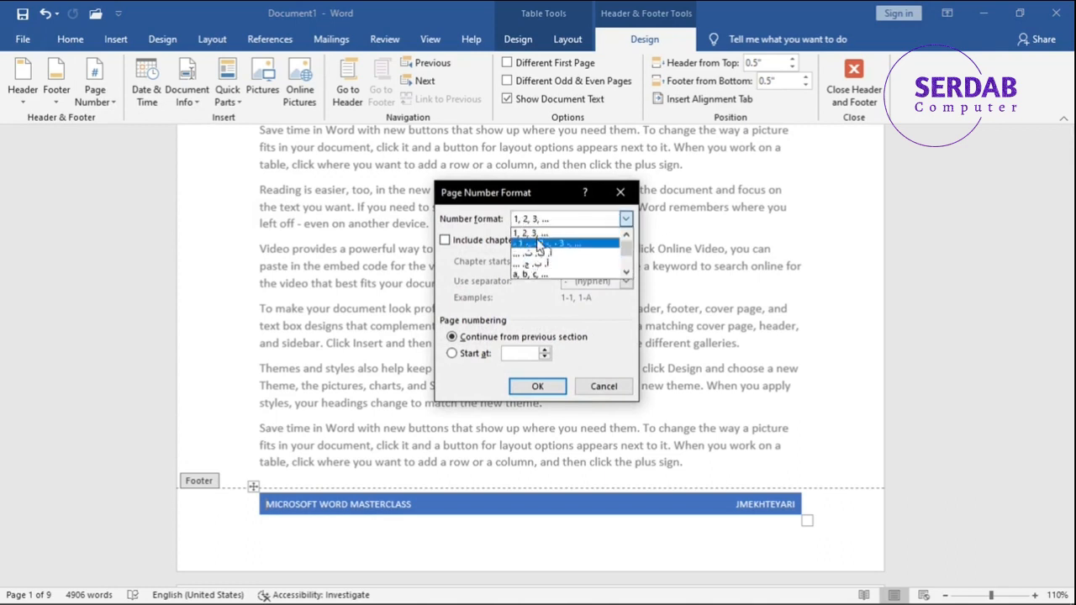
left_click(492, 287)
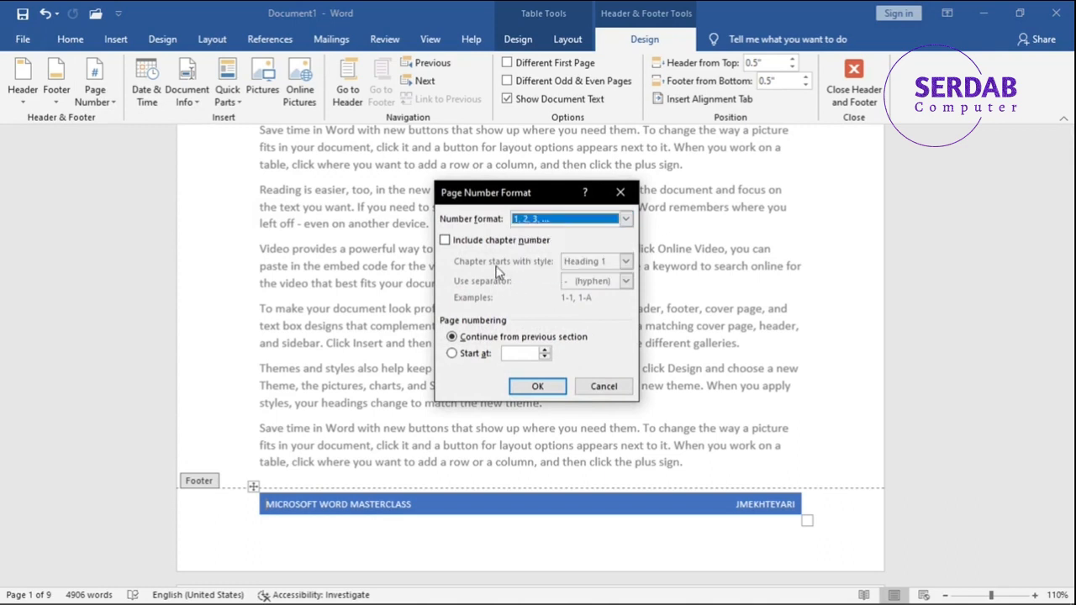
left_click(505, 241)
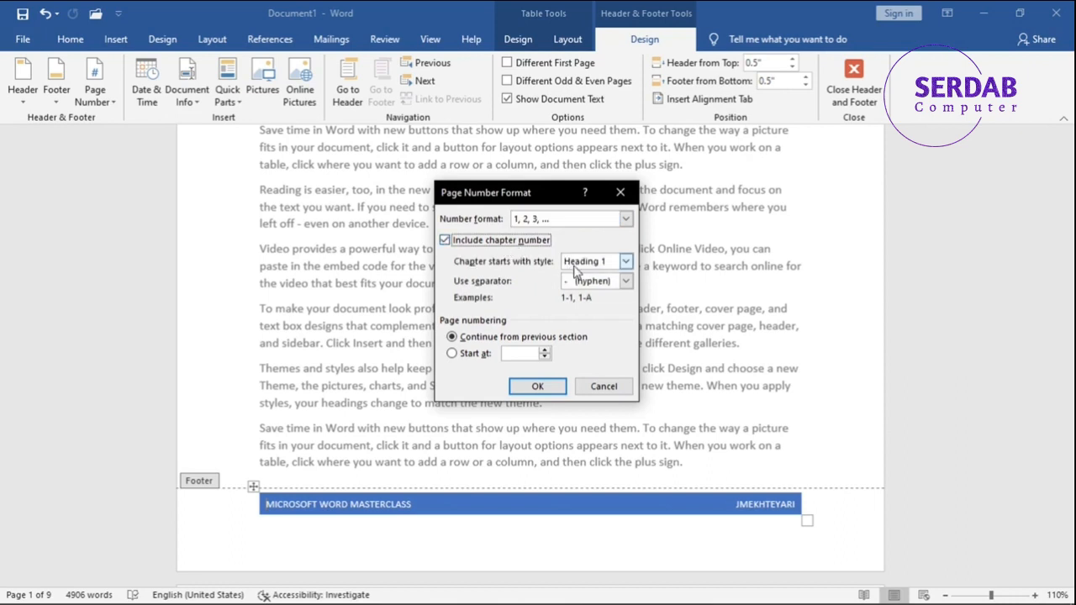
left_click(577, 266)
left_click(580, 275)
left_click(578, 283)
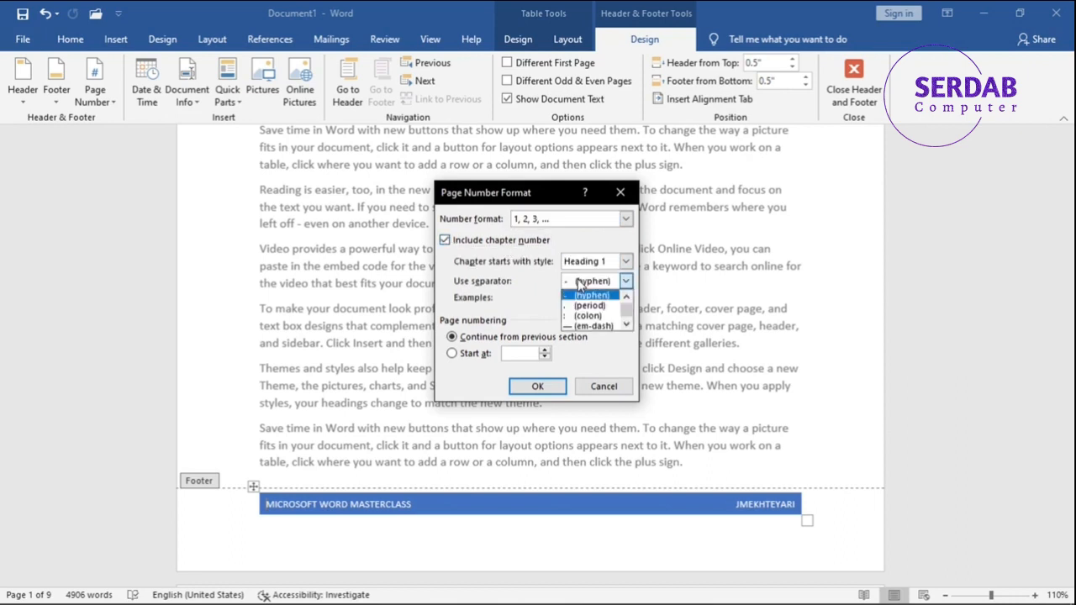
left_click(578, 286)
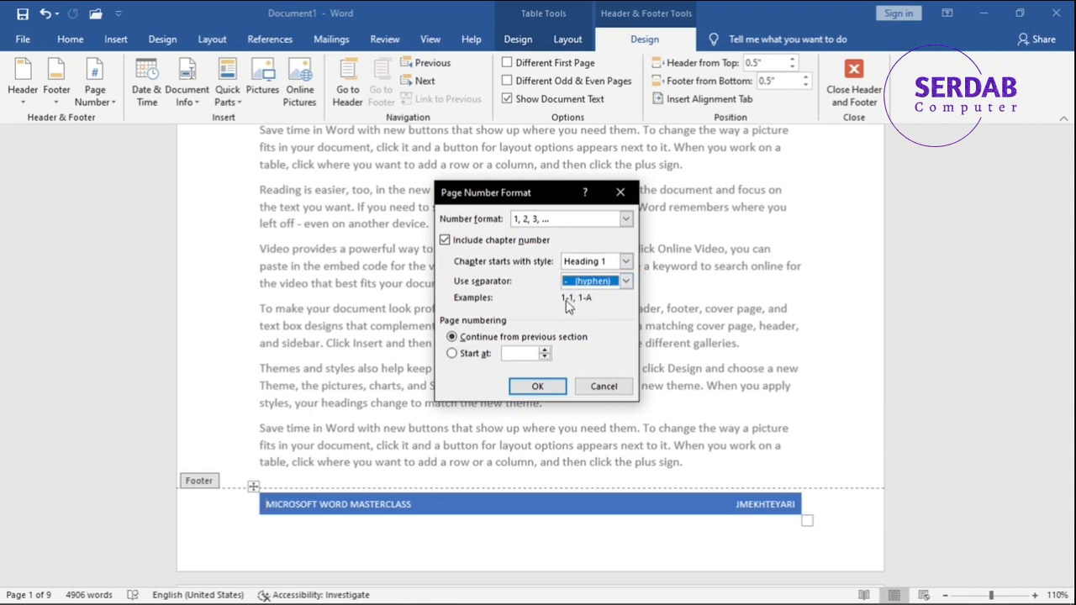
left_click(531, 245)
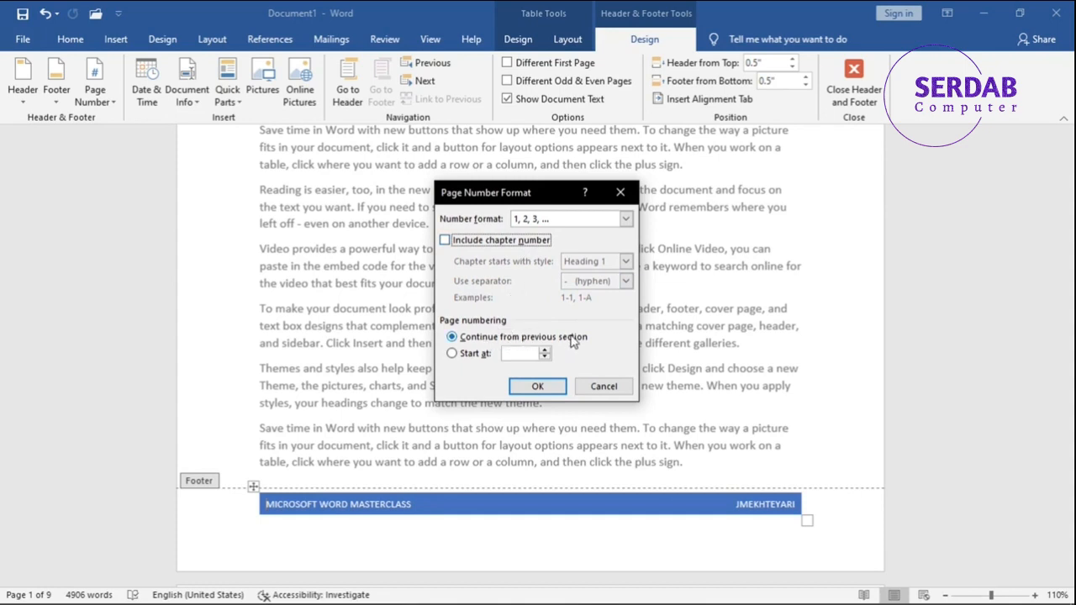
left_click(482, 355)
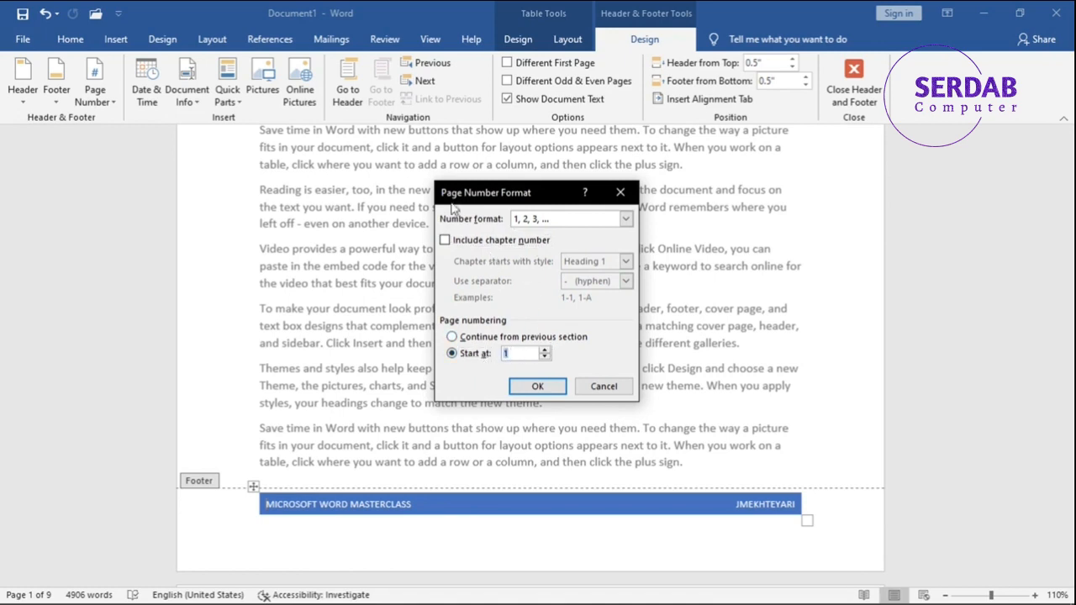
left_click(593, 387)
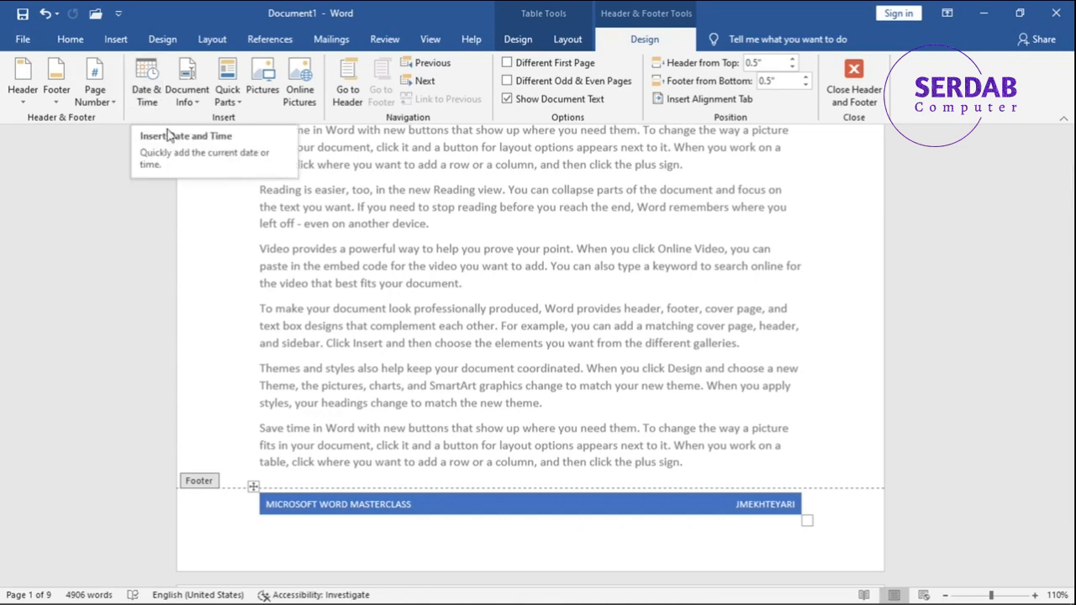
Examine the date and time formats, languages and calendar types available for the footer, without inserting a date.
left_click(152, 109)
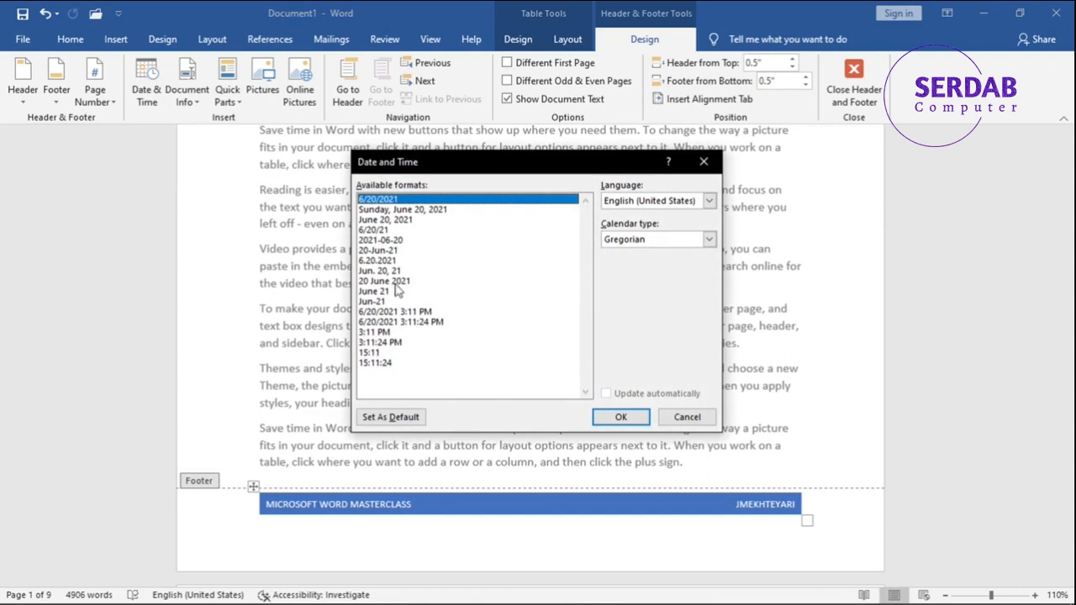
left_click(437, 232)
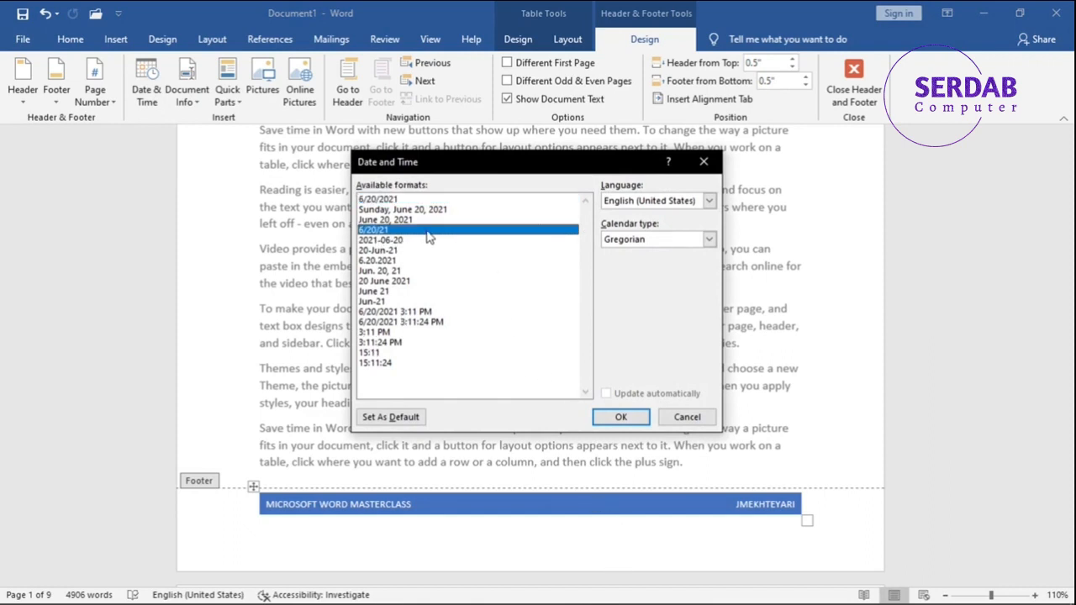
left_click(425, 212)
left_click(710, 201)
left_click(649, 211)
left_click(631, 239)
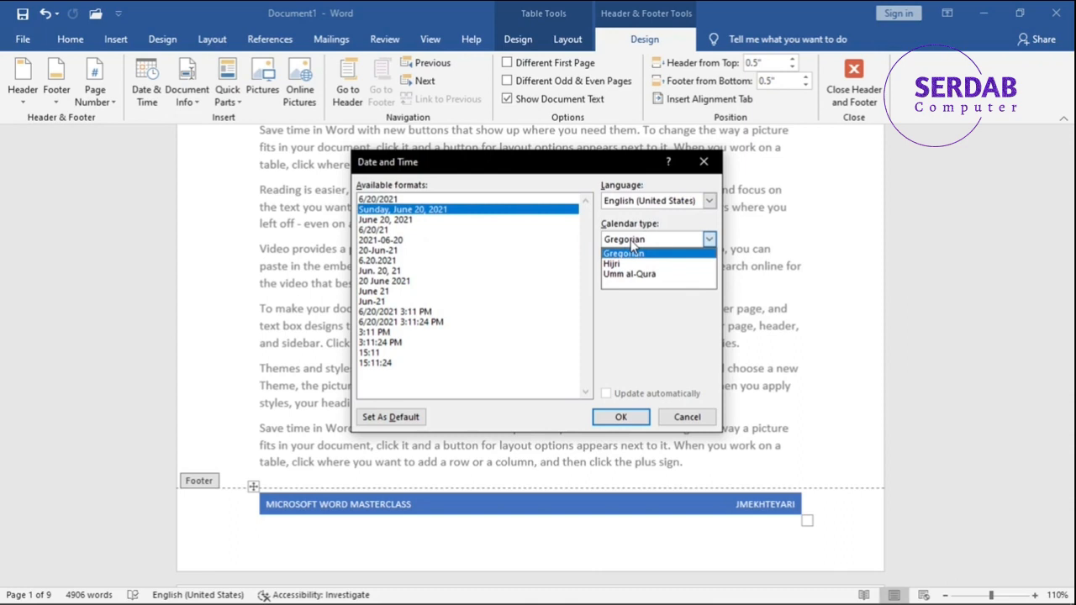
left_click(626, 252)
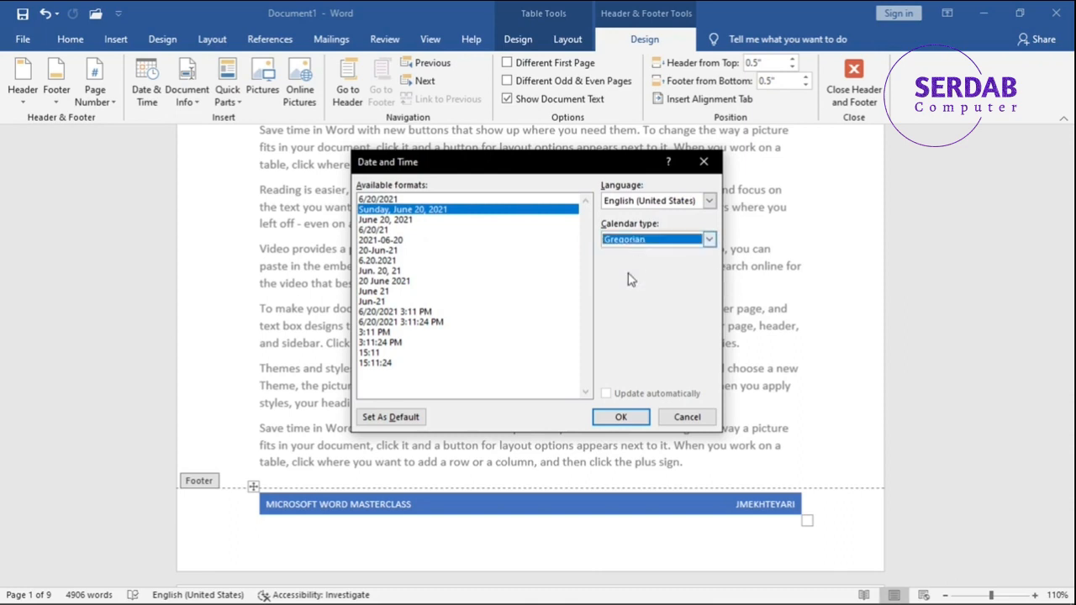
left_click(686, 417)
Examine the document information options, the document properties and several field types such as AutoText, Author and Comments, without inserting a field.
left_click(194, 96)
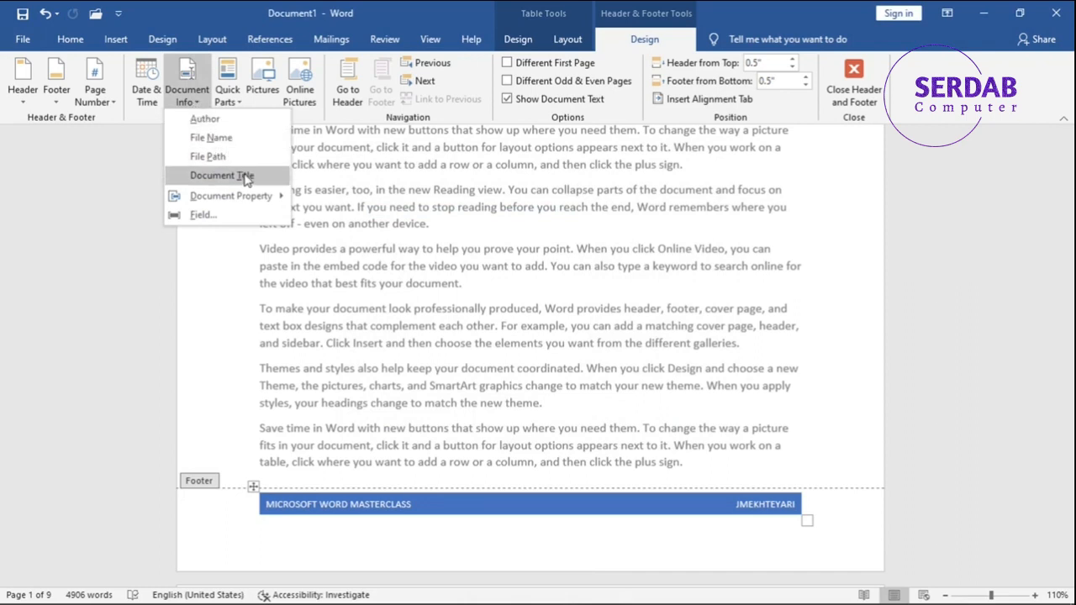
mouse_move(269, 196)
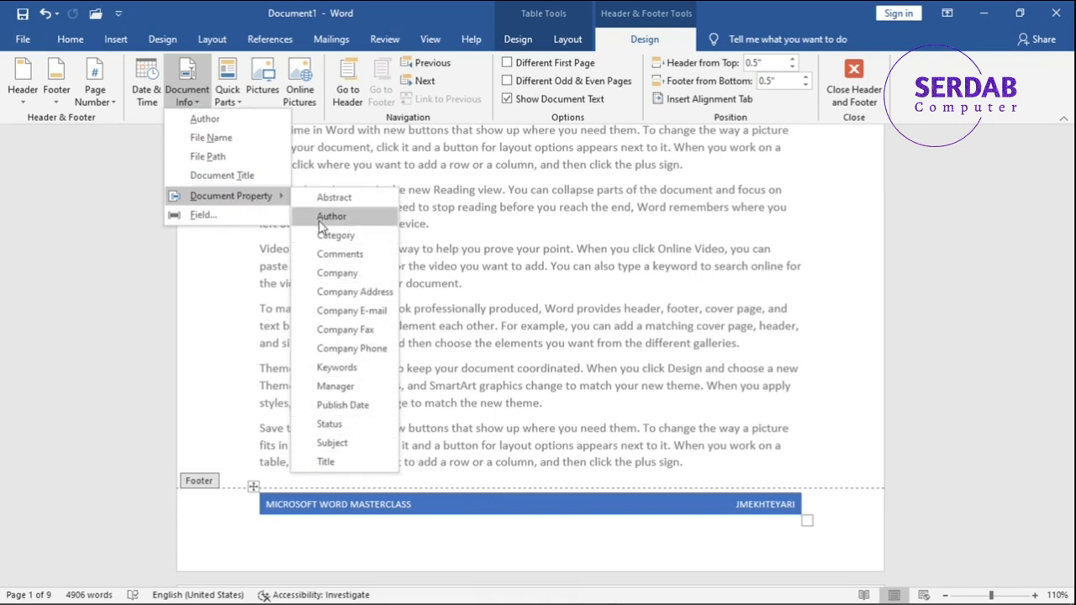
left_click(283, 218)
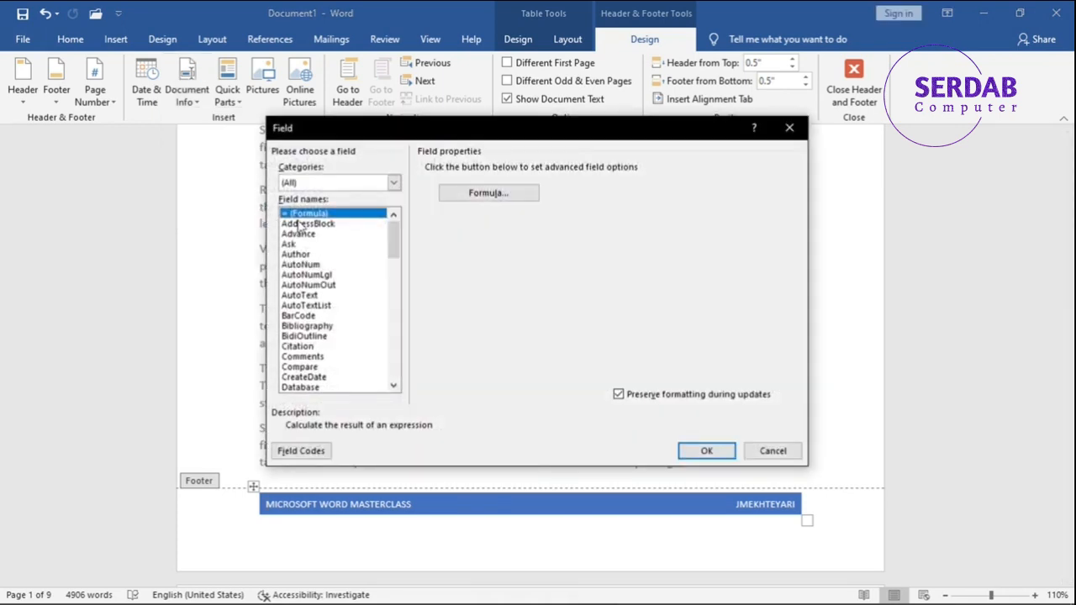
left_click(306, 235)
left_click(299, 274)
left_click(311, 337)
left_click(313, 355)
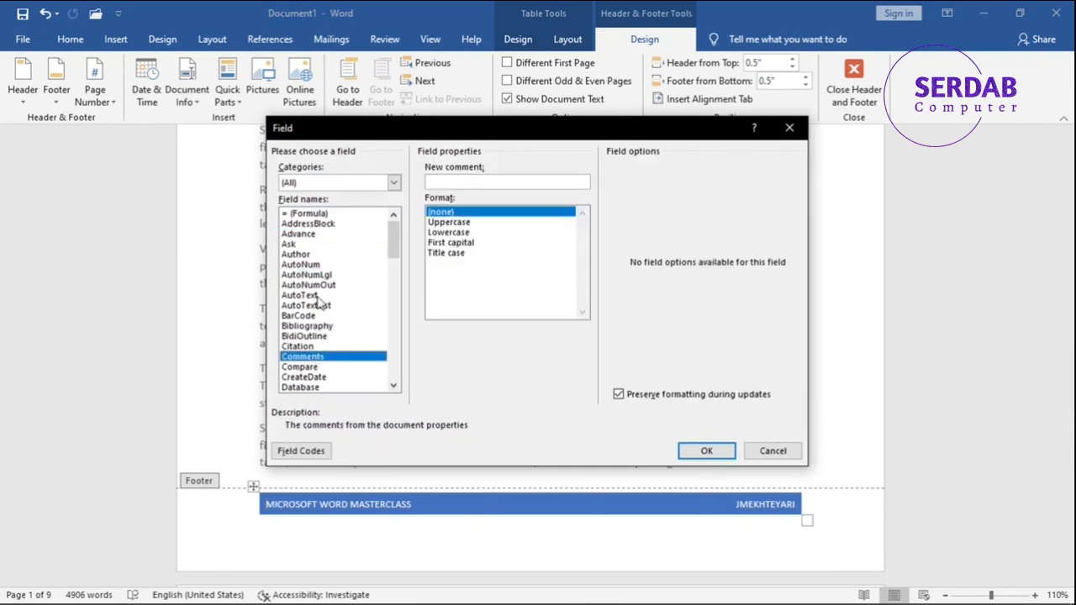
left_click(318, 298)
left_click(326, 254)
left_click(323, 335)
left_click(328, 356)
left_click(765, 451)
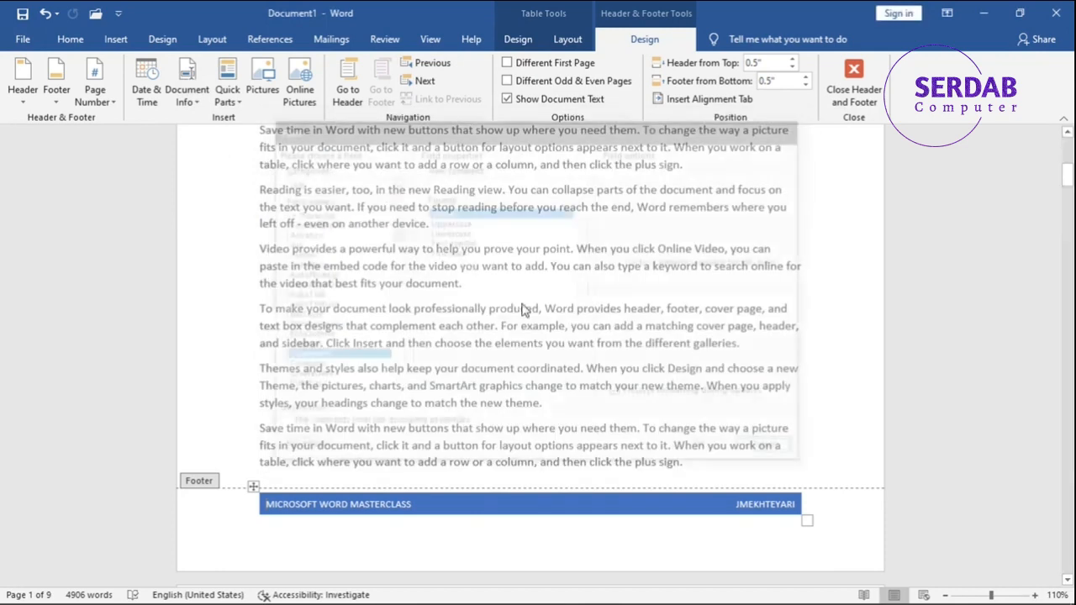
Examine the Quick Parts options and preview cover page, footer, header and page number entries in the Building Blocks Organizer.
left_click(240, 101)
left_click(186, 95)
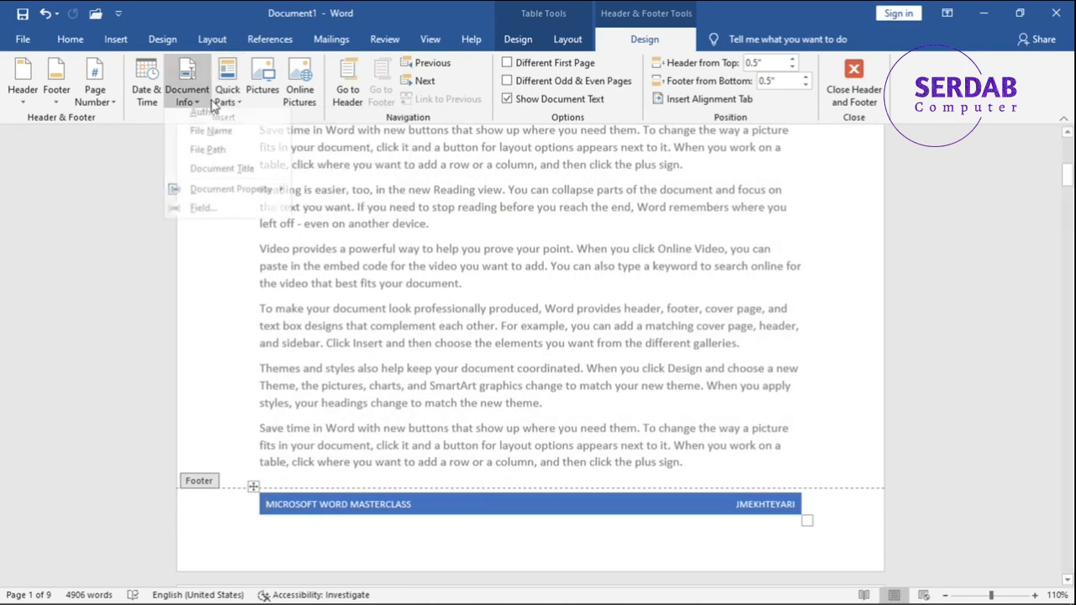
left_click(227, 97)
mouse_move(243, 120)
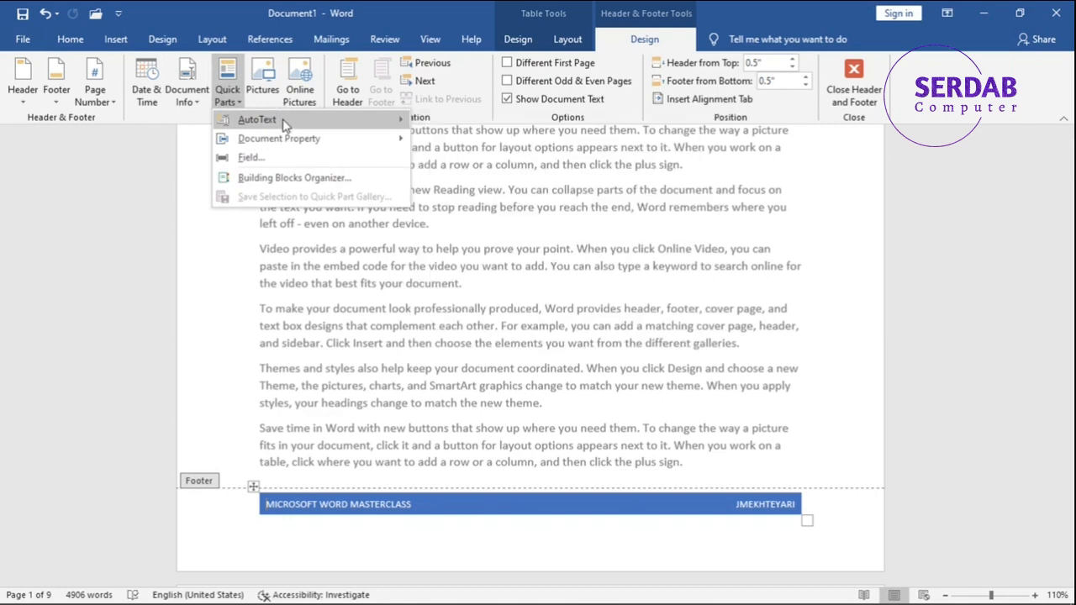
mouse_move(337, 137)
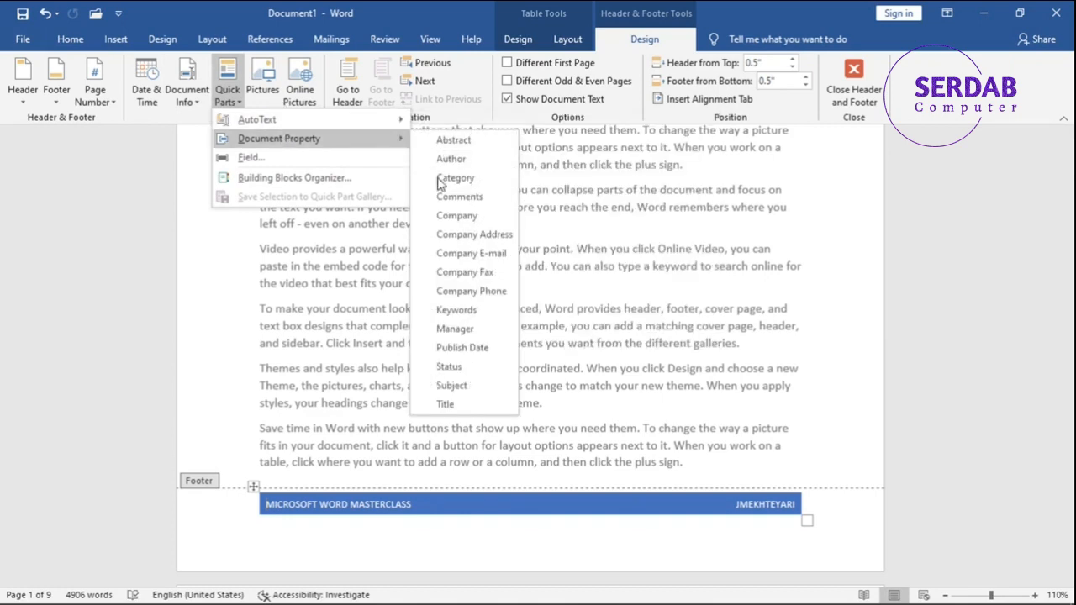
left_click(317, 180)
scroll(379, 218, "down", 1)
left_click(382, 211)
left_click(382, 255)
scroll(396, 265, "down", 2)
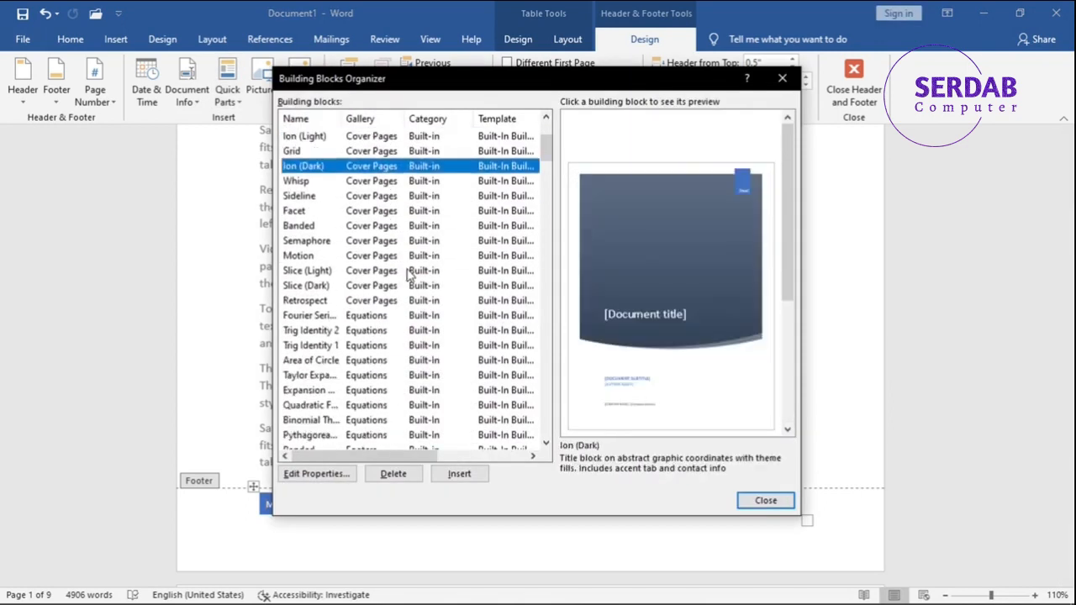
left_click(408, 271)
scroll(410, 273, "down", 5)
left_click(408, 273)
scroll(408, 273, "down", 7)
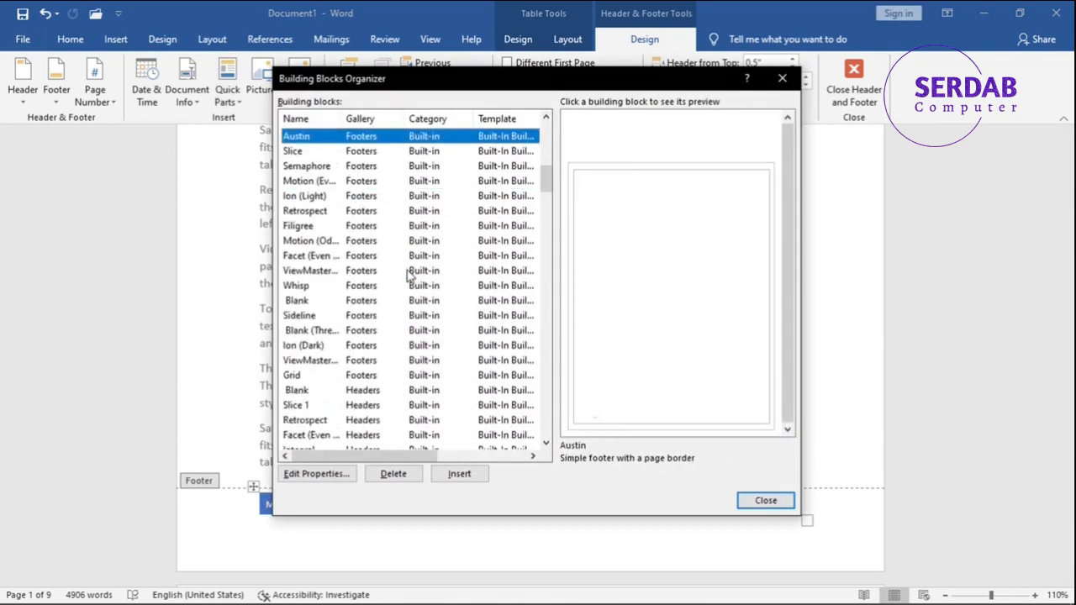
left_click(409, 273)
scroll(410, 273, "down", 3)
left_click(410, 273)
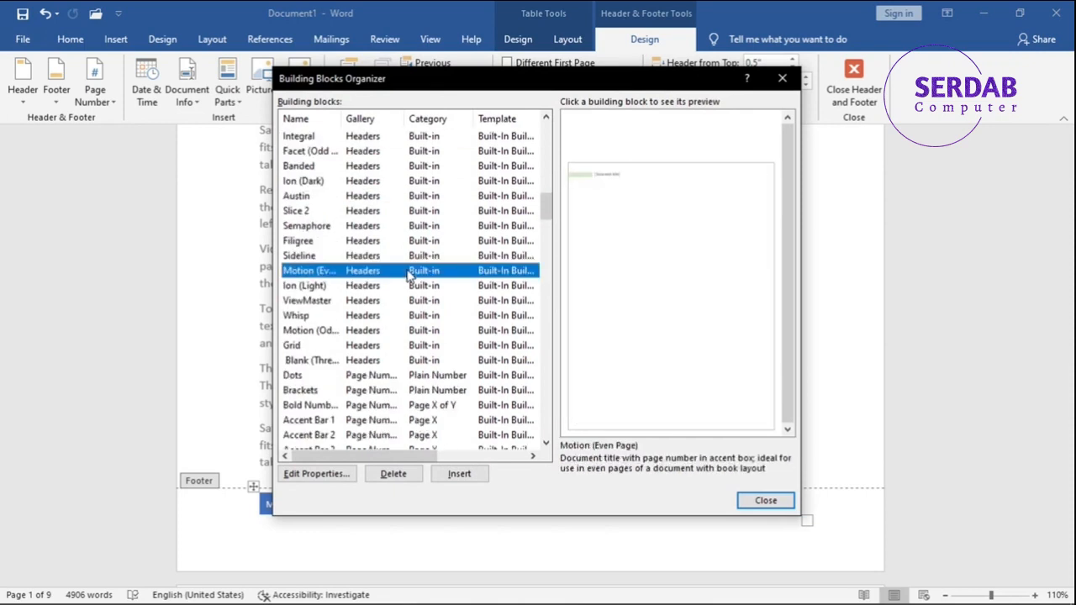
scroll(410, 273, "down", 2)
left_click(410, 273)
left_click(391, 301)
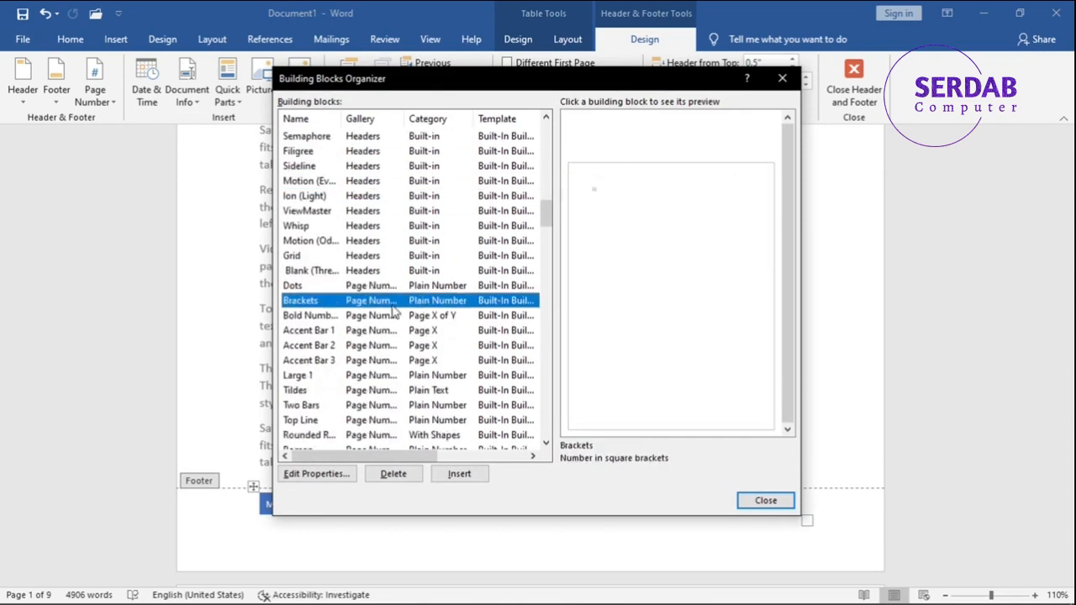
left_click(387, 345)
left_click(781, 78)
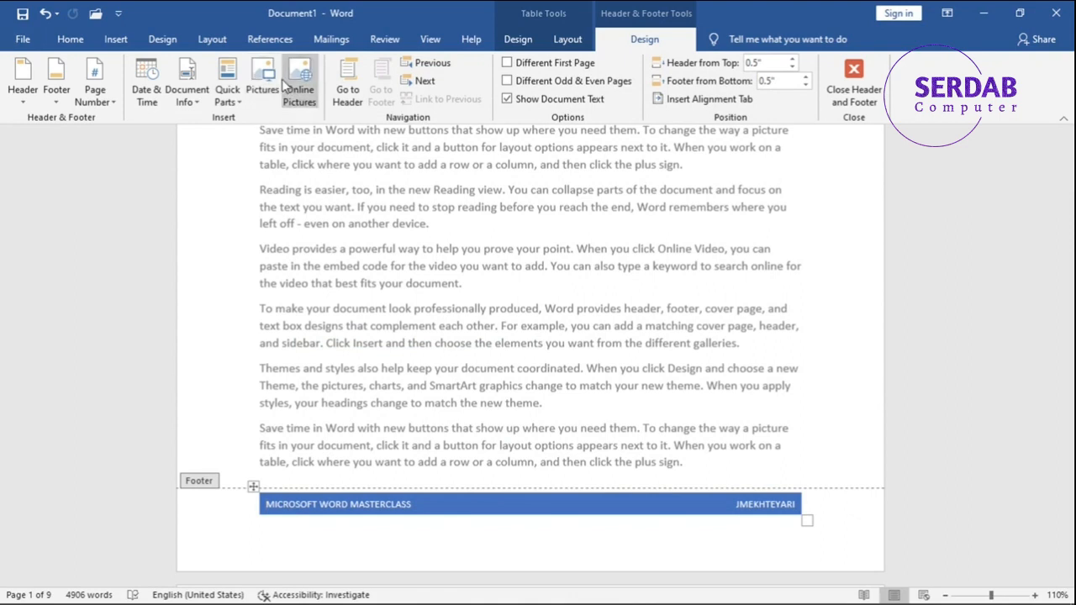
Jump from the footer to the page header and back, and review the headers and footers on the following pages.
left_click(353, 88)
left_click(380, 88)
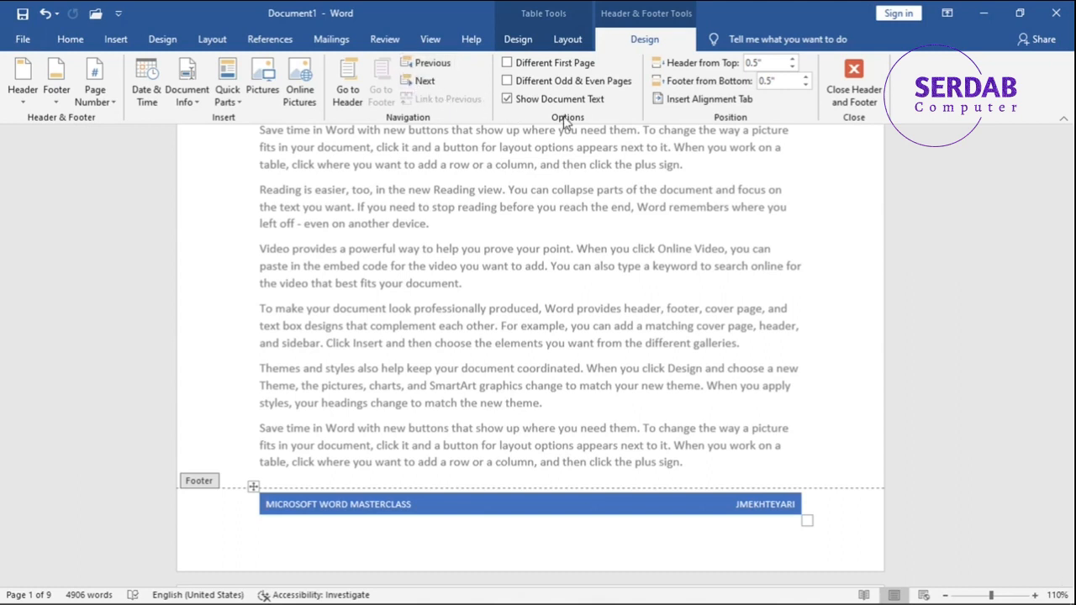
scroll(1073, 462, "down", 10)
scroll(1073, 461, "down", 12)
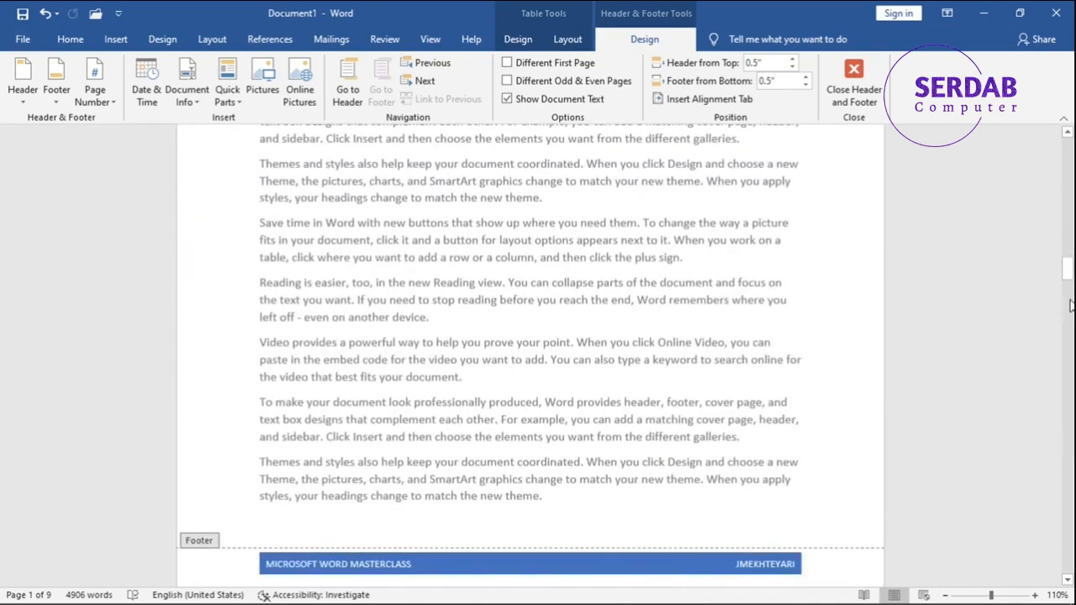
scroll(1073, 461, "down", 5)
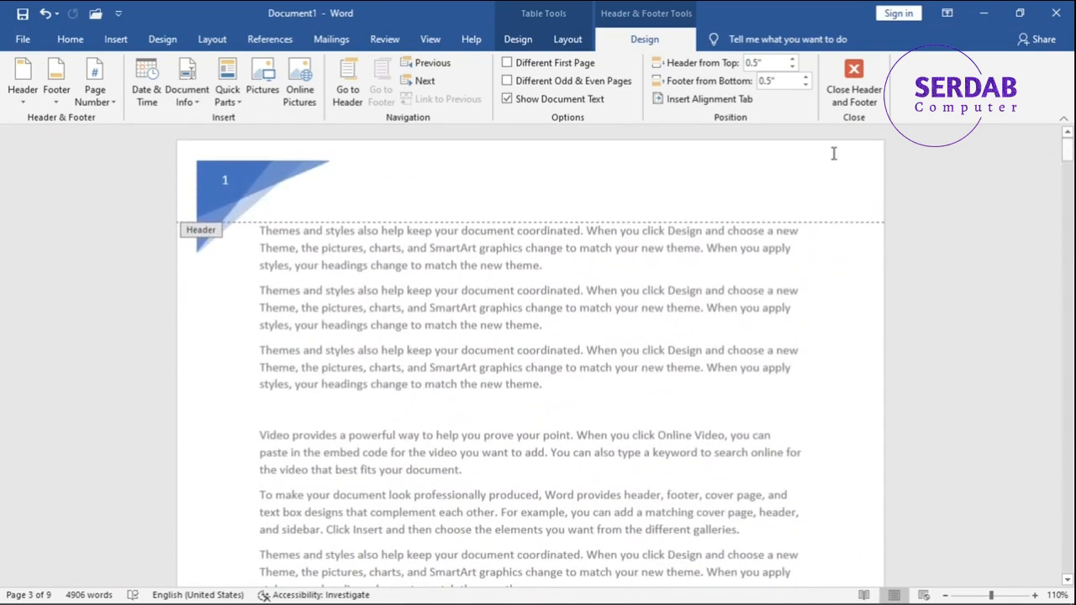
Try a different header and footer for the first page, compare pages 1 and 2, and turn the option off again.
left_click(547, 63)
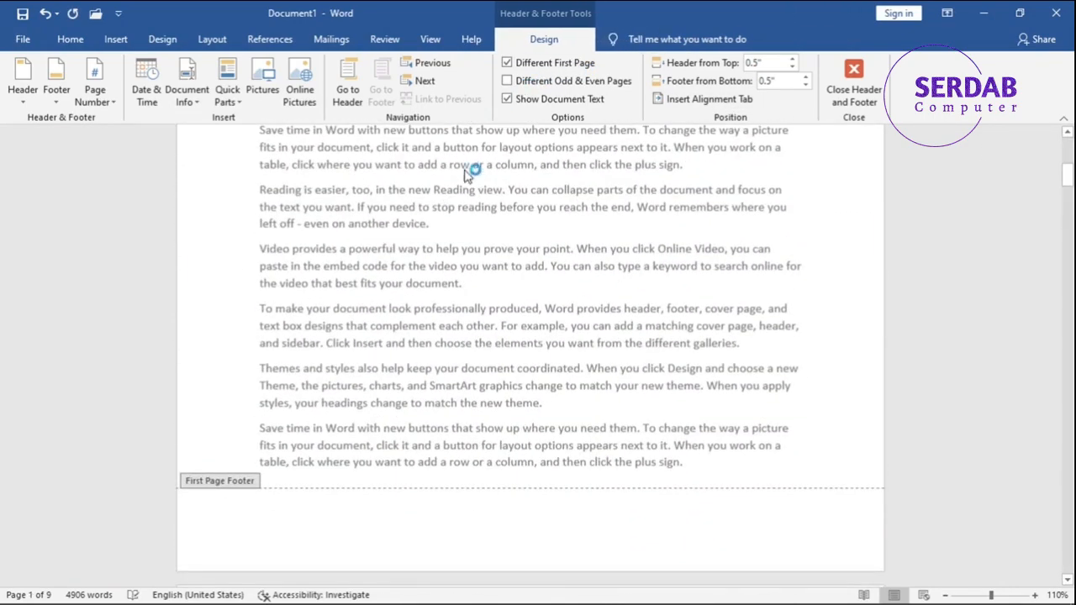
scroll(464, 183, "up", 5)
scroll(348, 191, "down", 7)
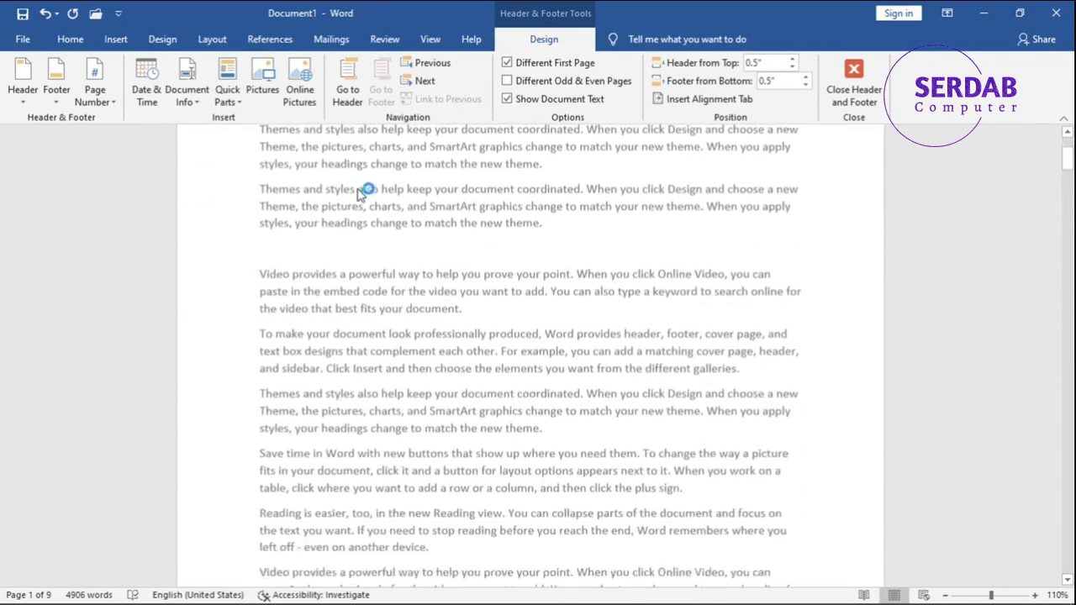
scroll(389, 202, "down", 4)
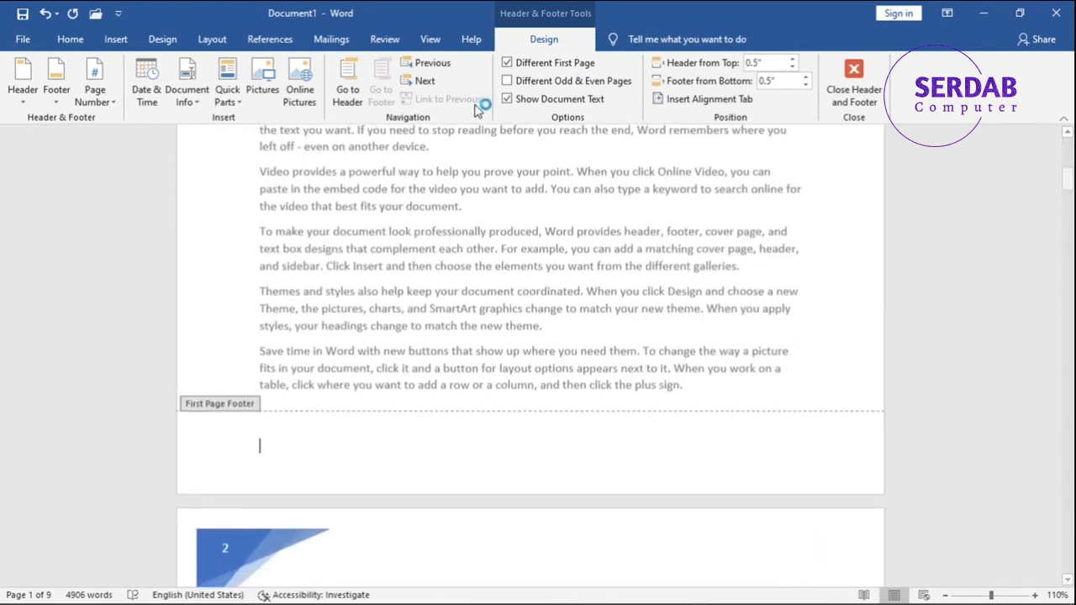
left_click(506, 67)
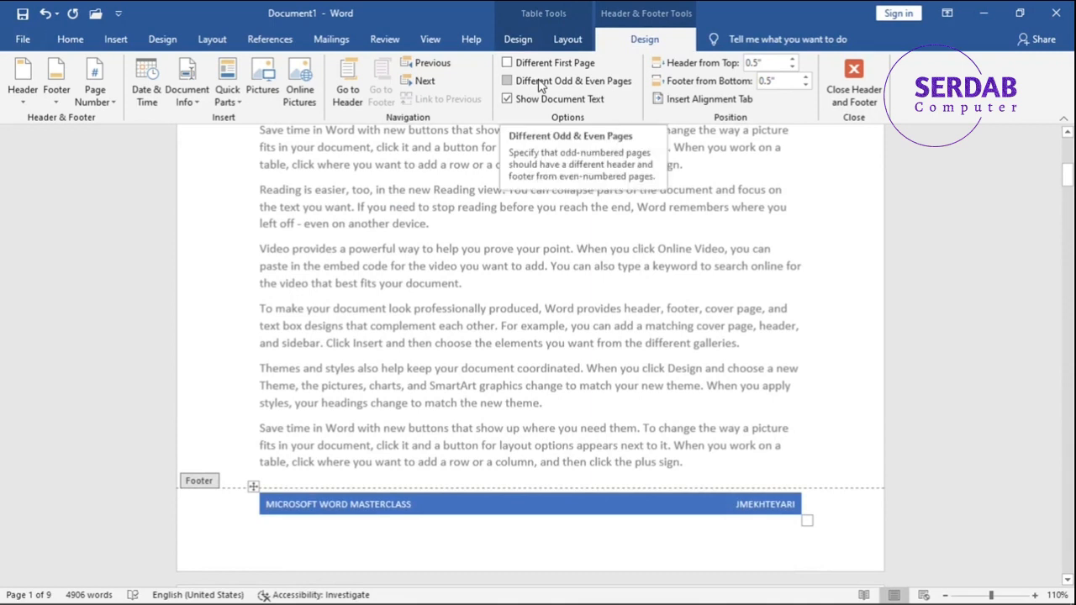
Enable different headers and footers for odd and even pages, and check the footer of page 1 and header of page 2.
left_click(540, 82)
scroll(519, 277, "down", 2)
scroll(519, 277, "down", 2)
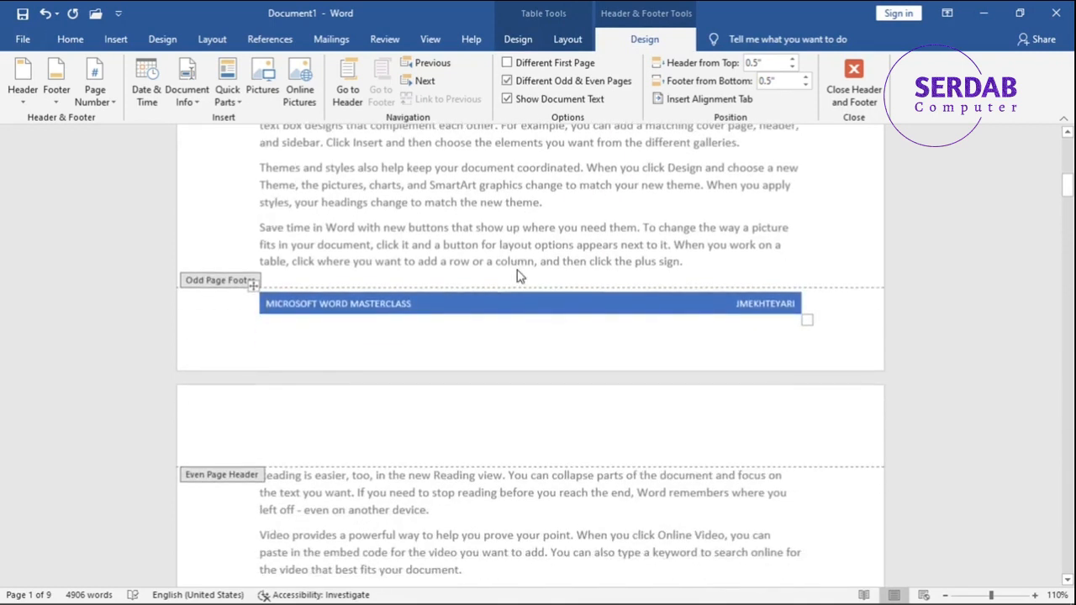
scroll(209, 288, "down", 10)
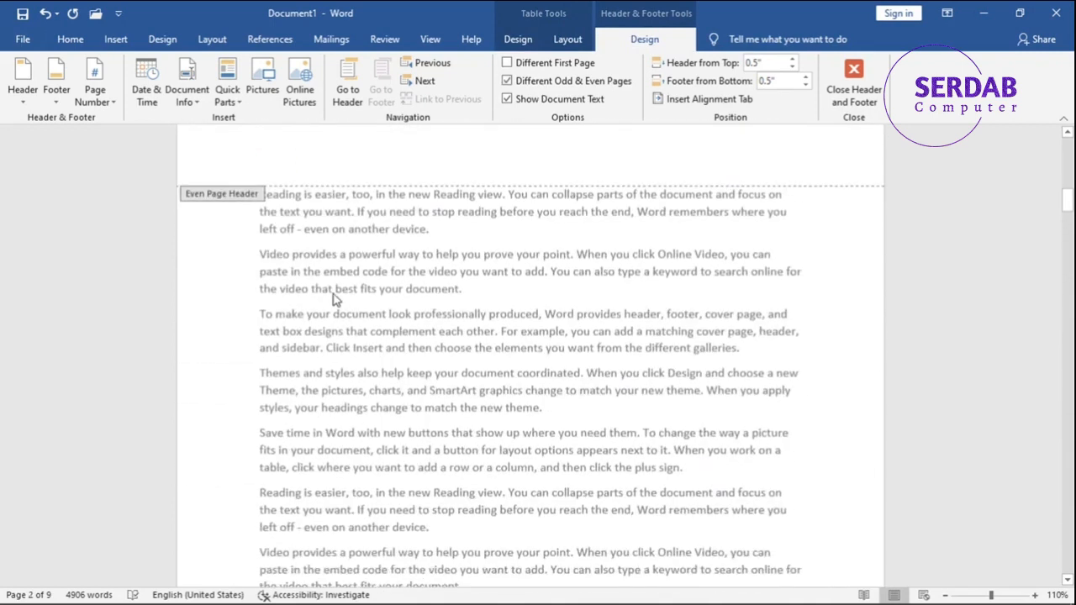
Turn off the different headers and footers for odd and even pages.
scroll(519, 179, "up", 6)
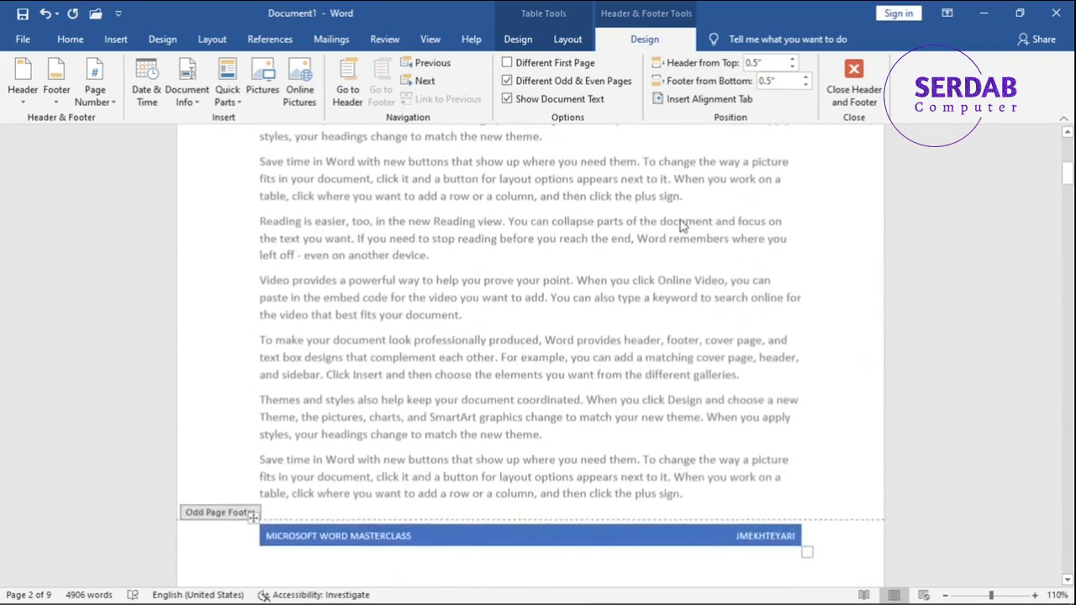
left_click(555, 82)
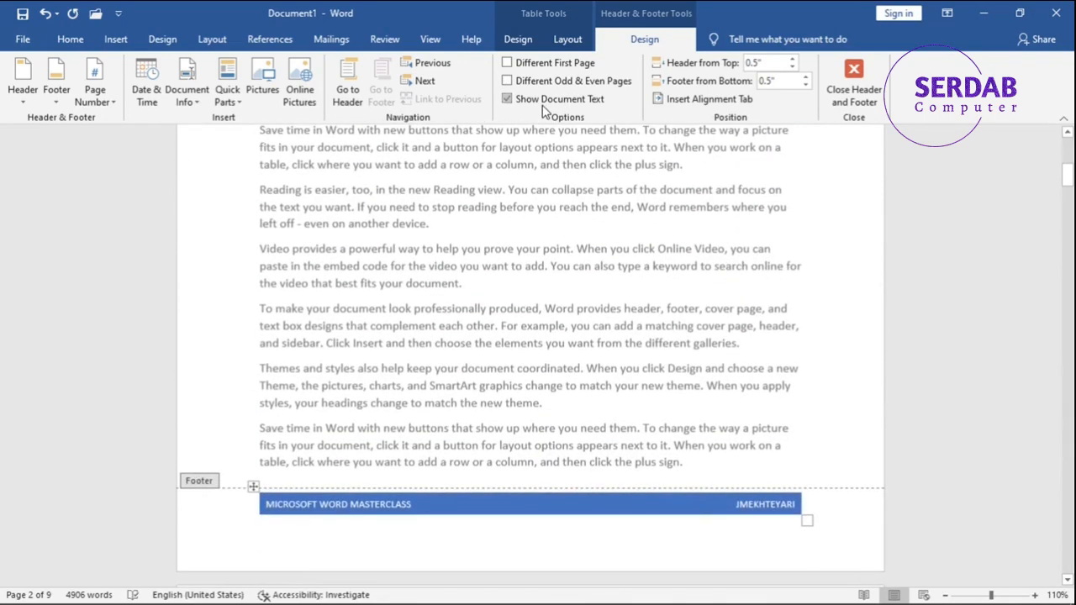
Try twice to hide the document text while working in the page 1 footer.
left_click(543, 106)
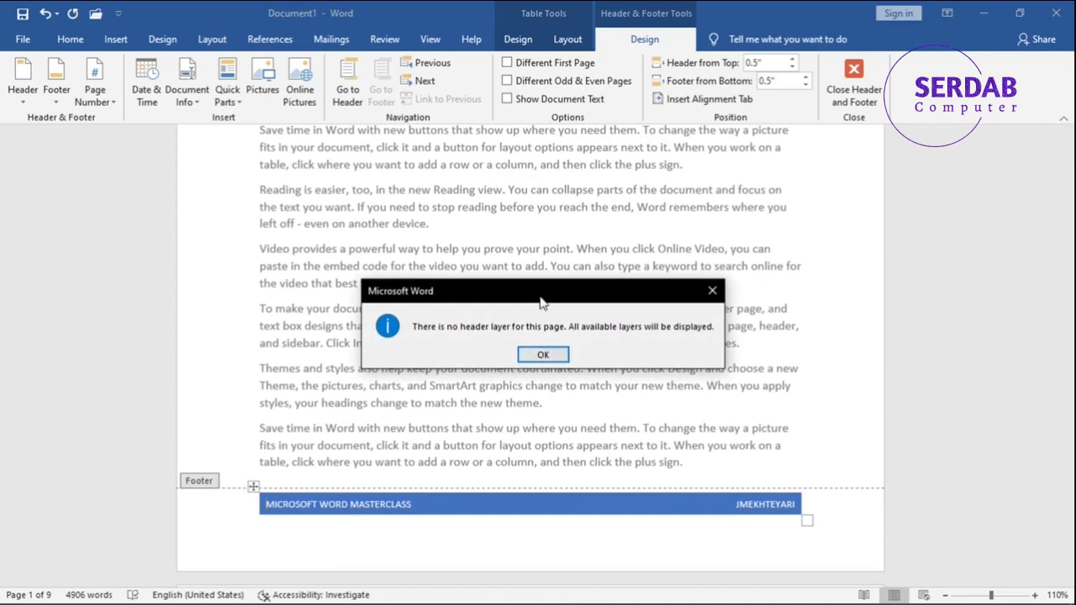
left_click(543, 355)
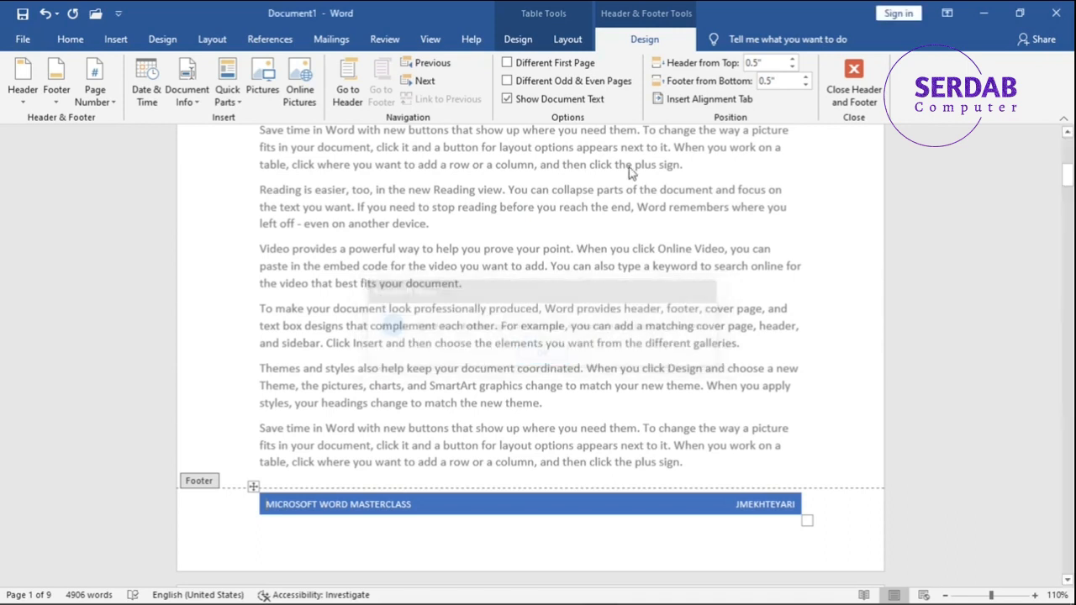
left_click(601, 101)
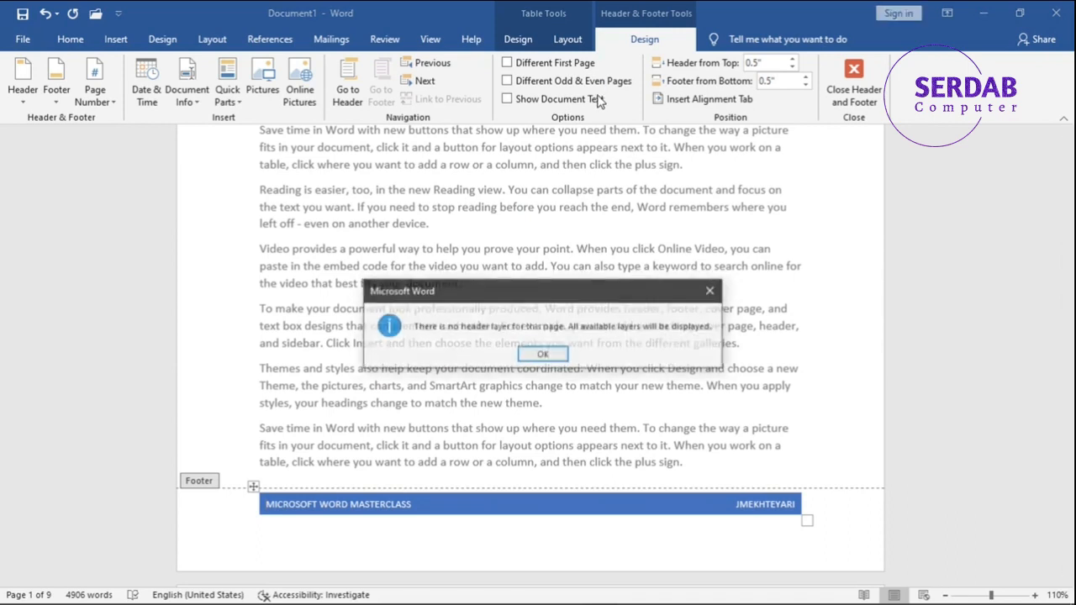
left_click(543, 355)
Examine the header and footer position settings and the Alignment Tab options, leaving the dialog without inserting a tab.
scroll(529, 118, "up", 6)
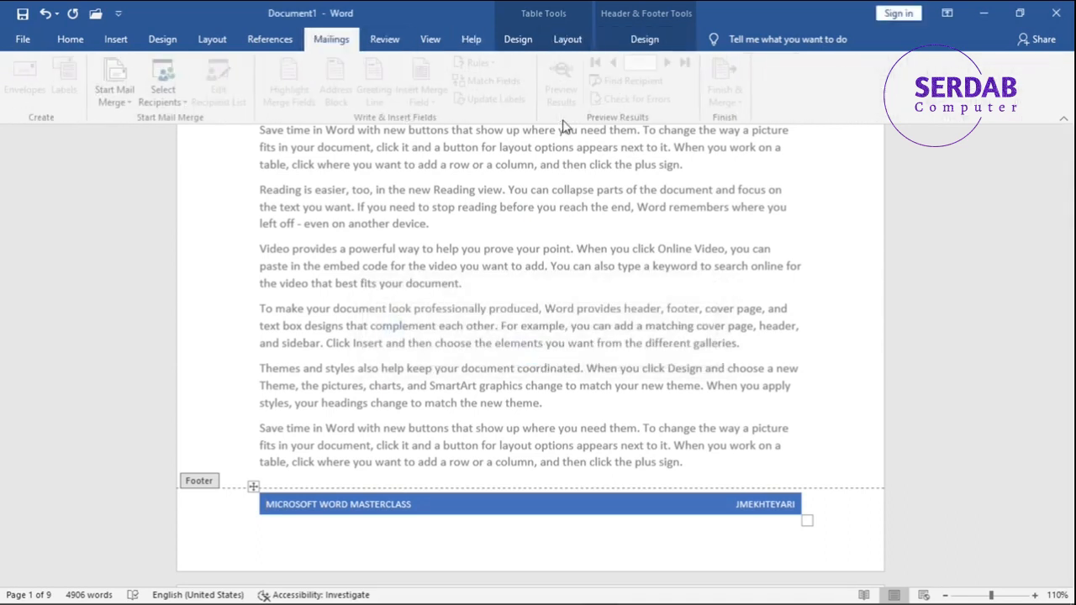
left_click(620, 41)
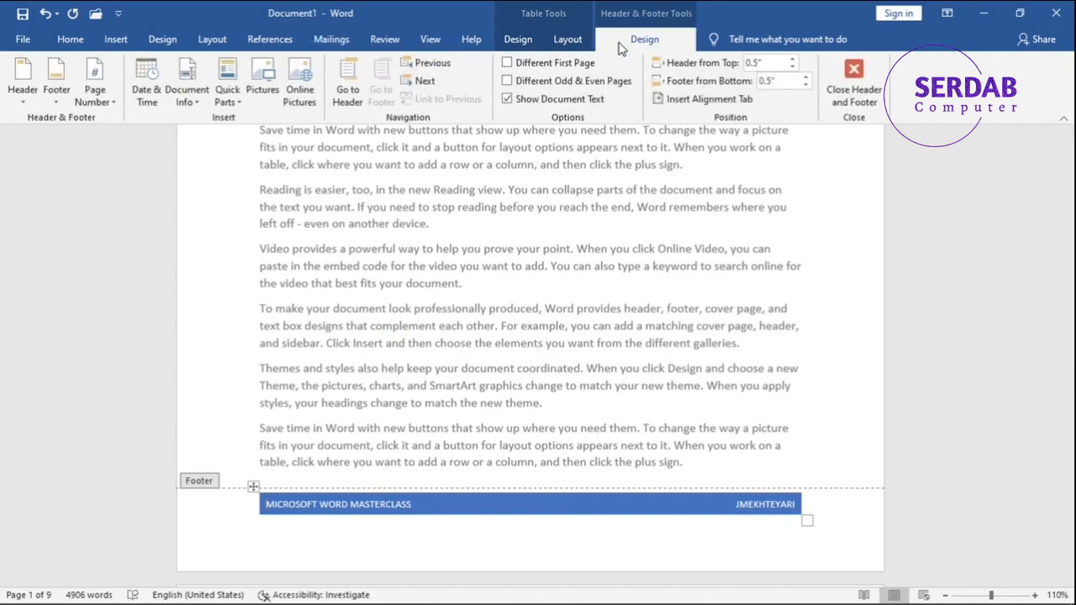
scroll(646, 58, "up", 2)
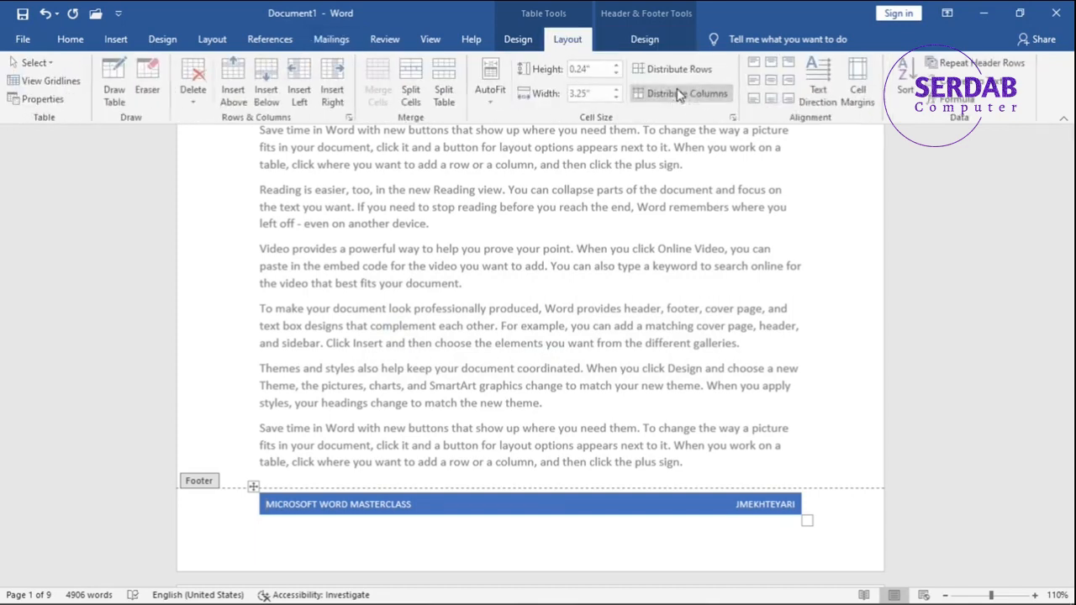
scroll(654, 69, "down", 2)
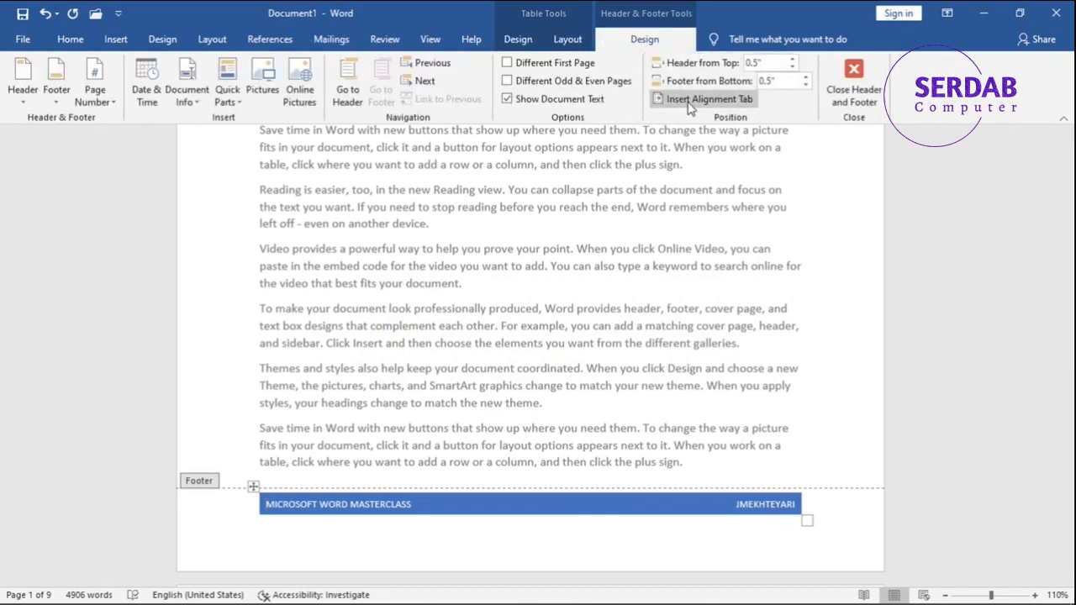
left_click(744, 100)
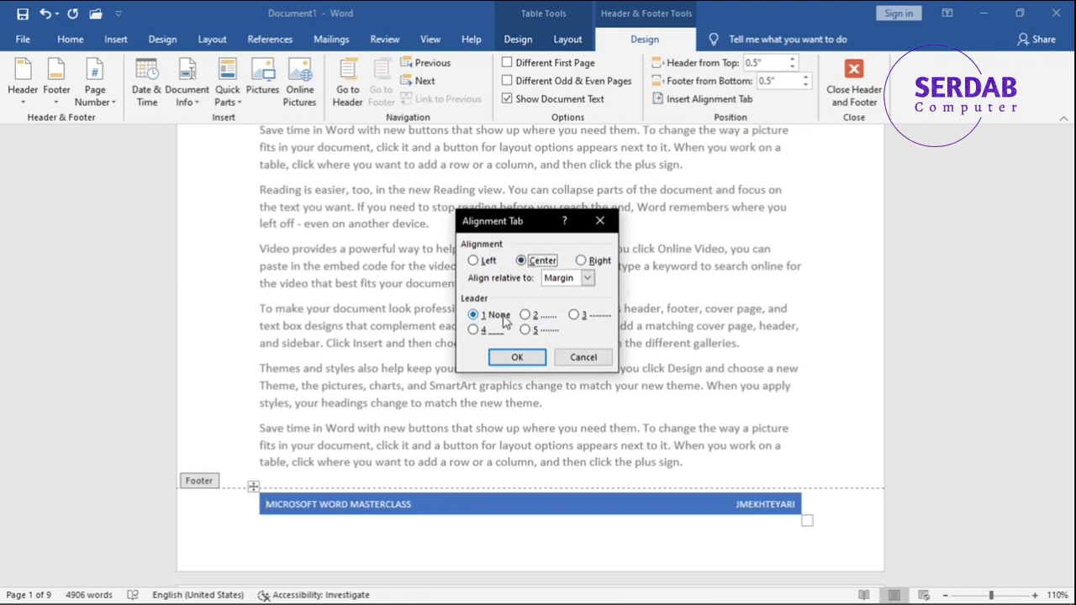
left_click(583, 357)
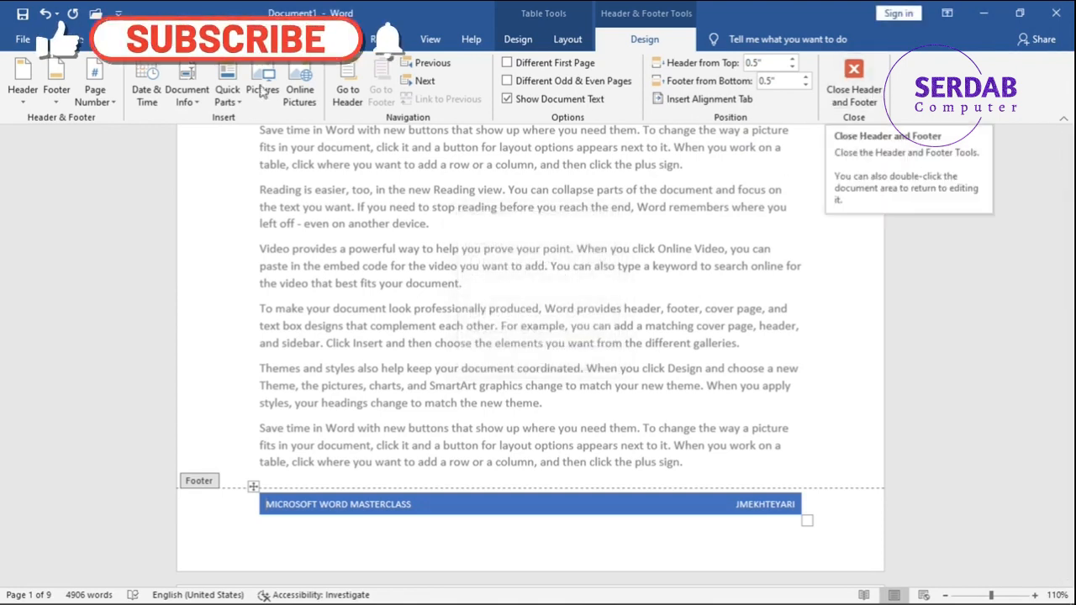